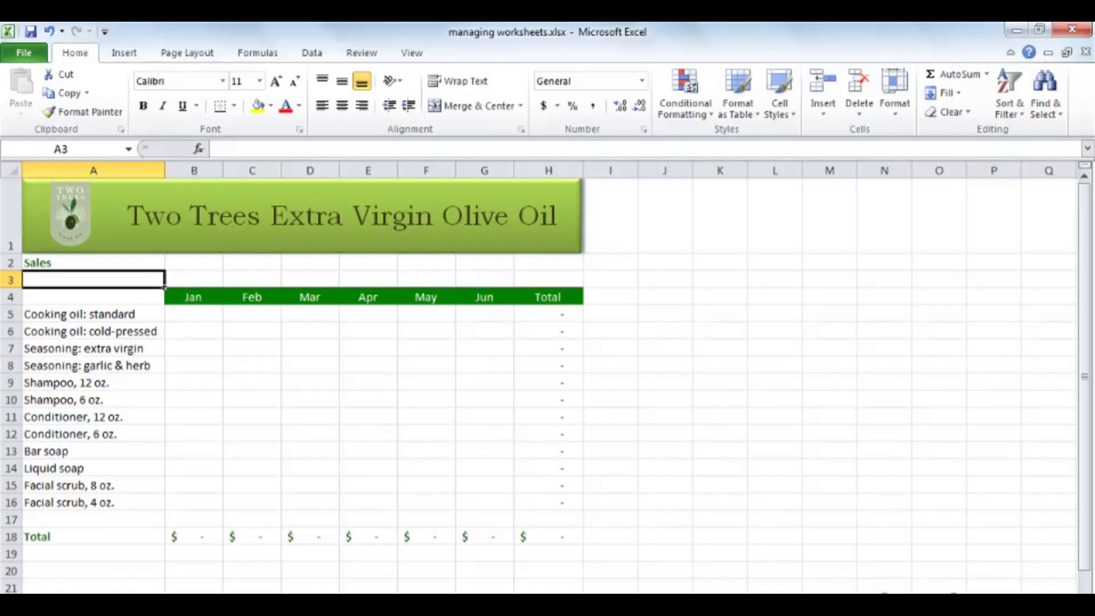
Rename the worksheet containing the sales table as North.
key(ctrl+Page_Down)
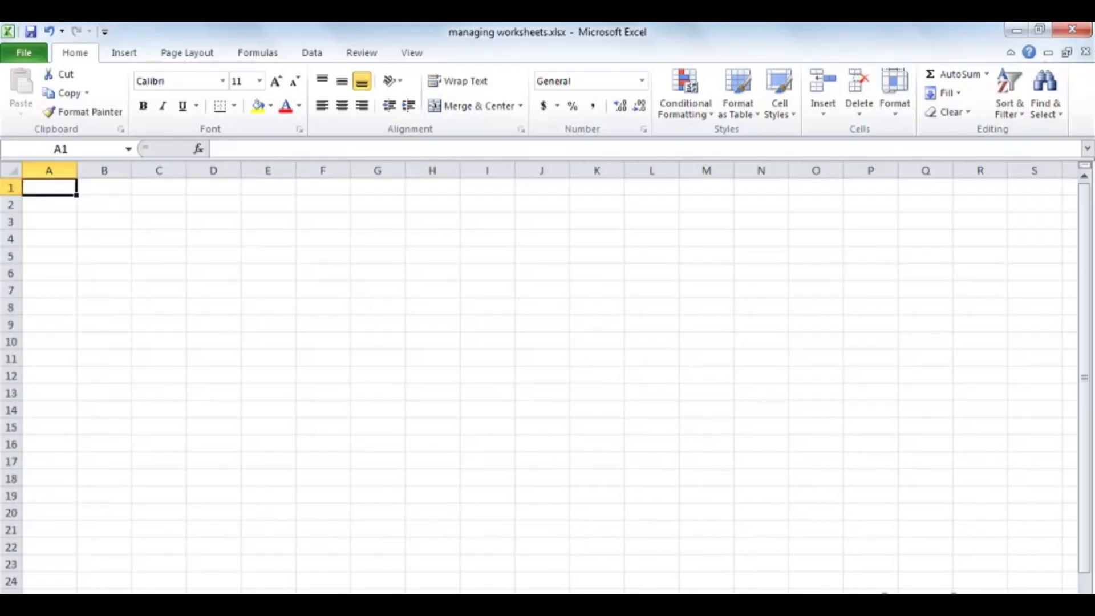
key(ctrl+Page_Up)
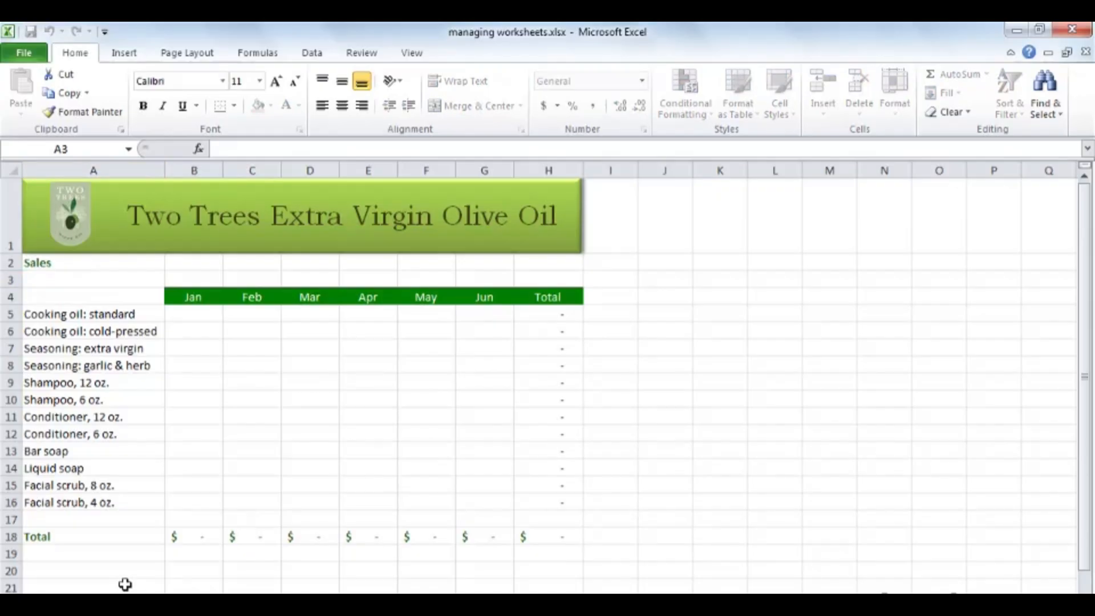
key(Return)
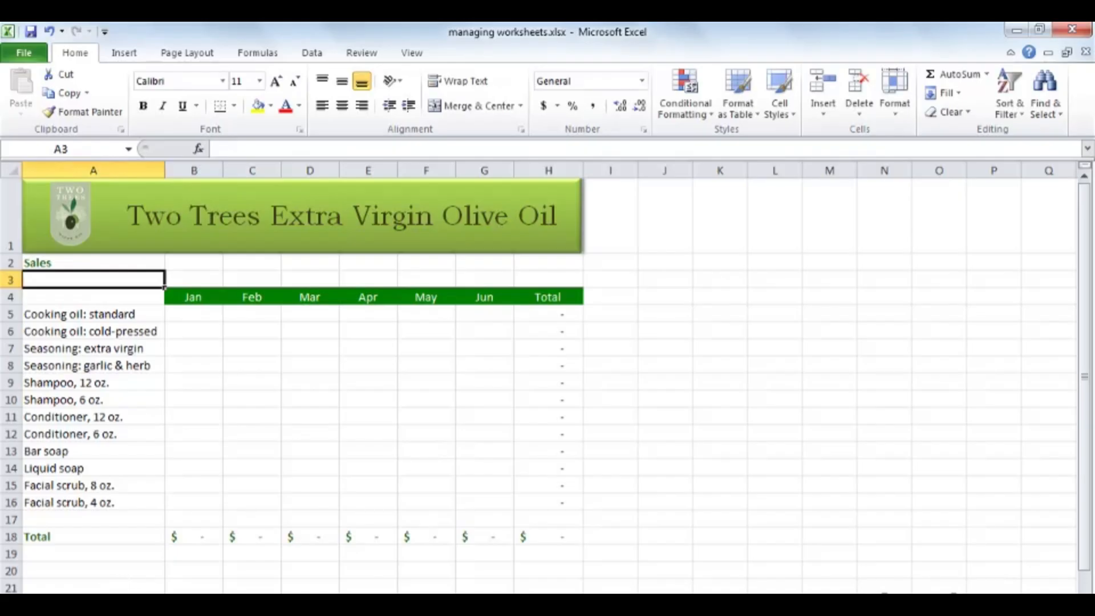
Set the North worksheet's tab color to the darkest olive green theme shade, and view the tab from the adjacent blank worksheet.
right_click(85, 604)
mouse_move(166, 539)
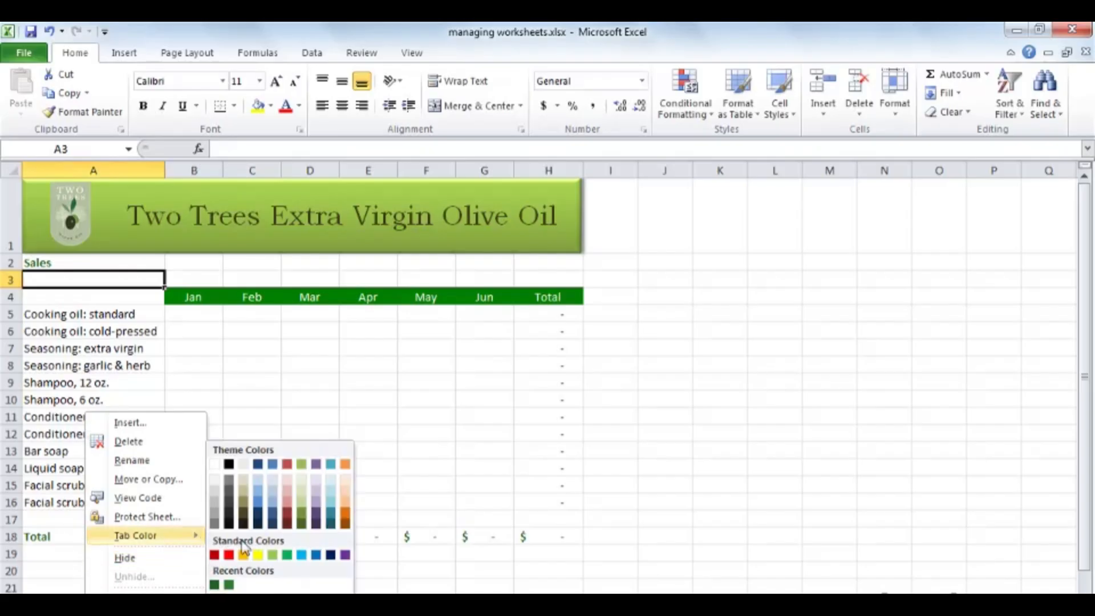
click(301, 523)
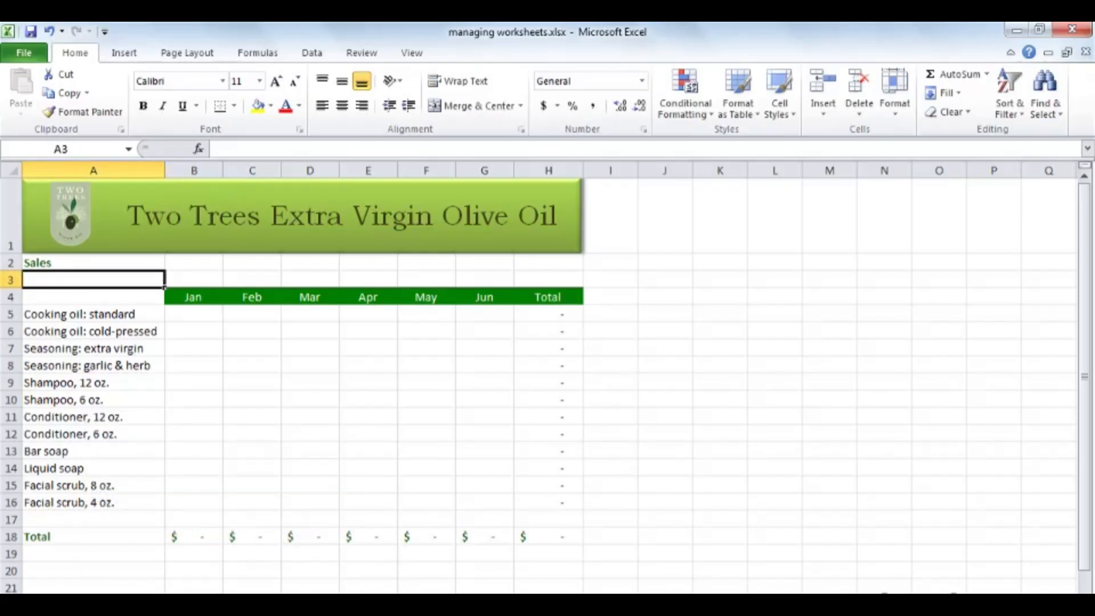
key(ctrl+Page_Down)
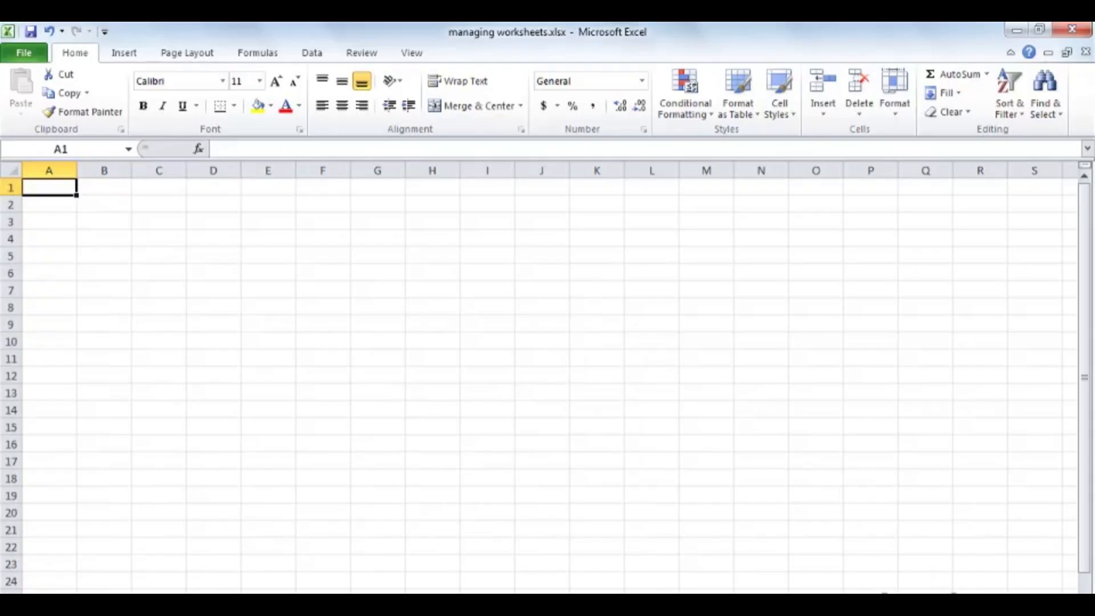
Return to the duplicate of the sales worksheet and rename it South.
key(ctrl+Page_Up)
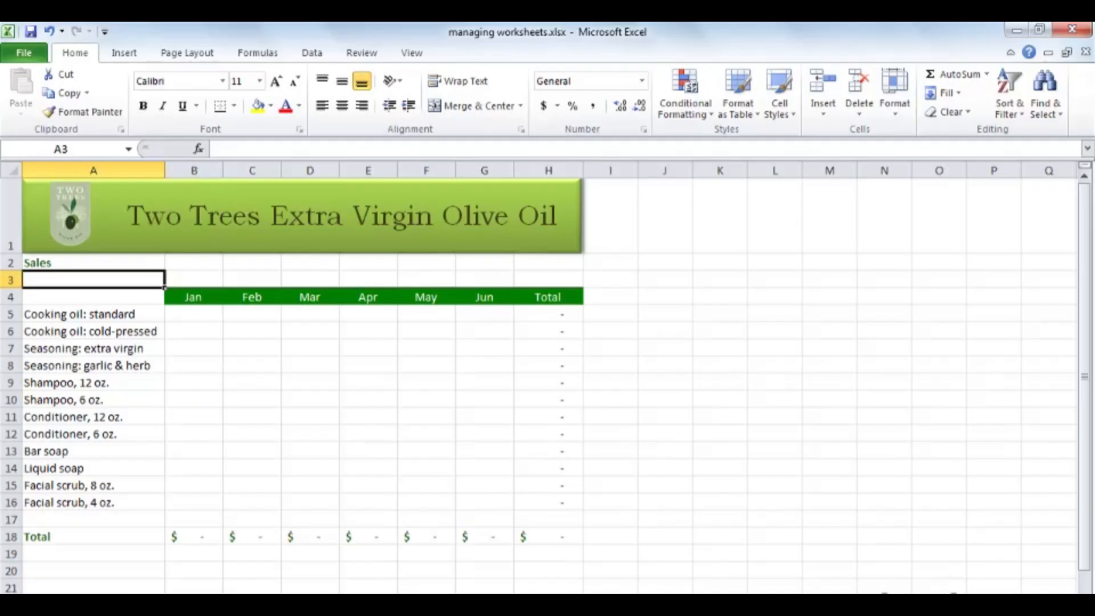
double_click(171, 600)
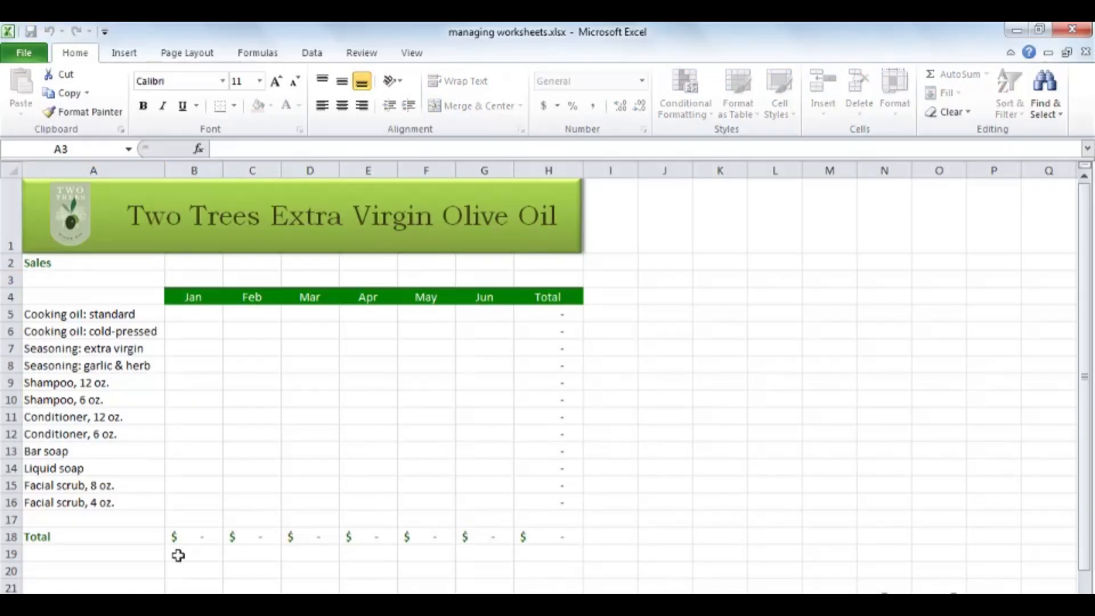
key(Return)
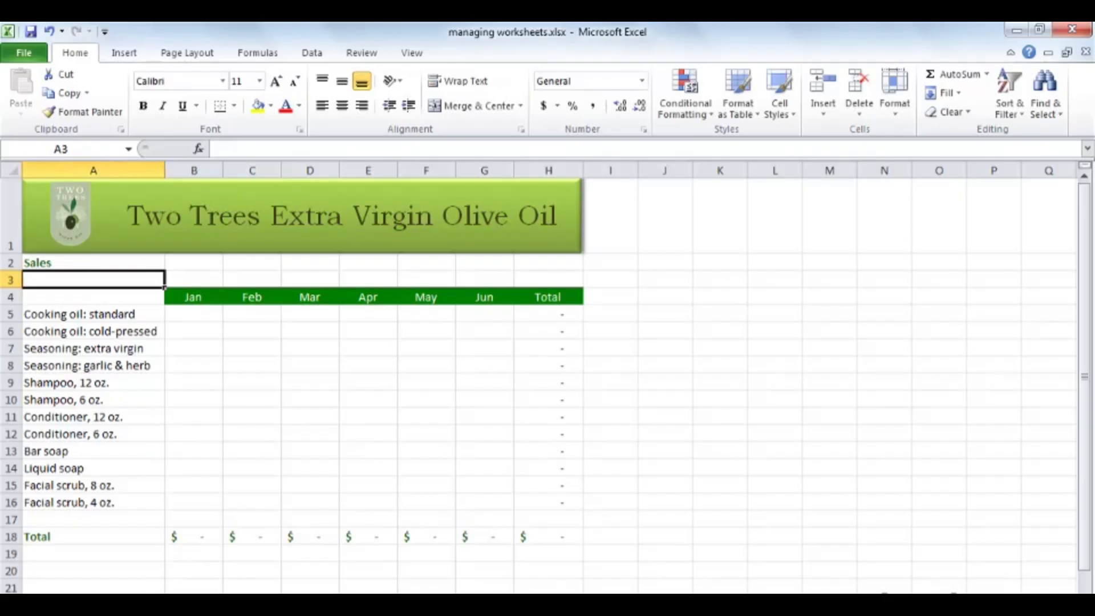
right_click(88, 606)
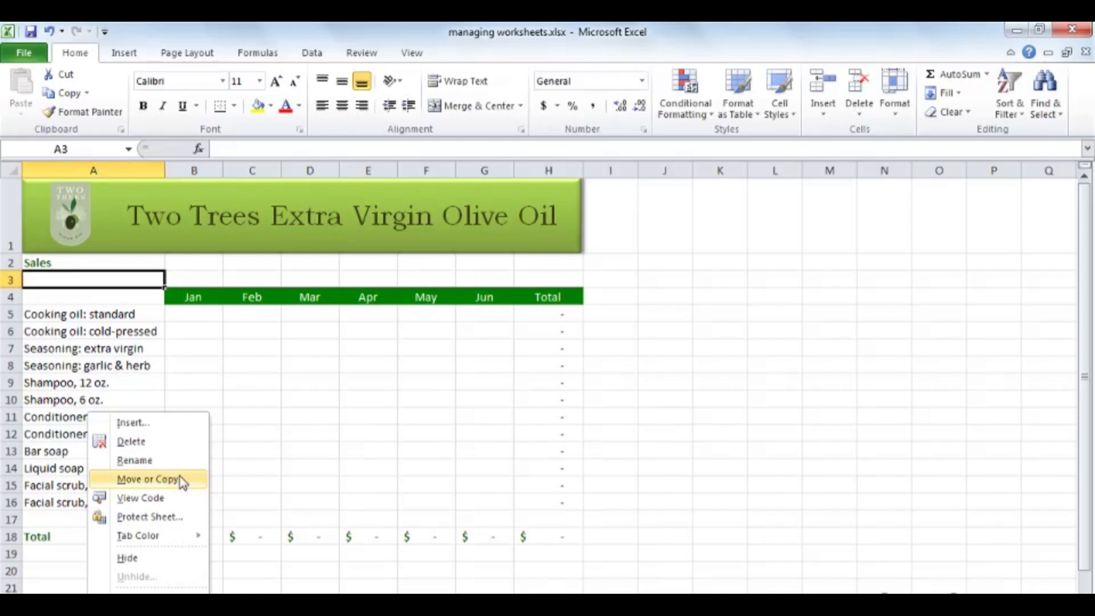
click(147, 479)
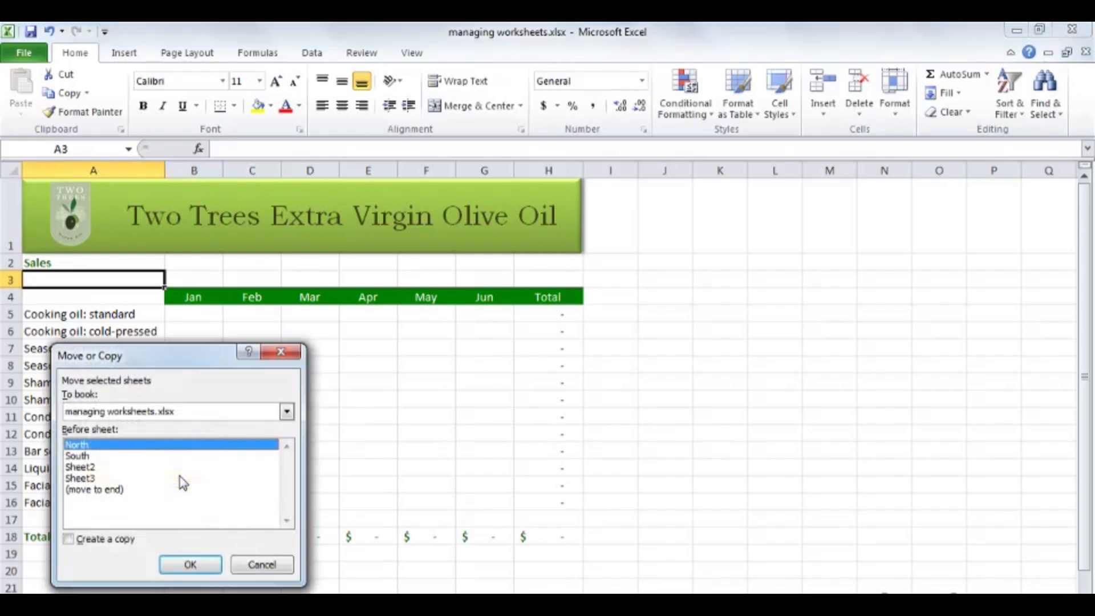
click(85, 541)
click(253, 564)
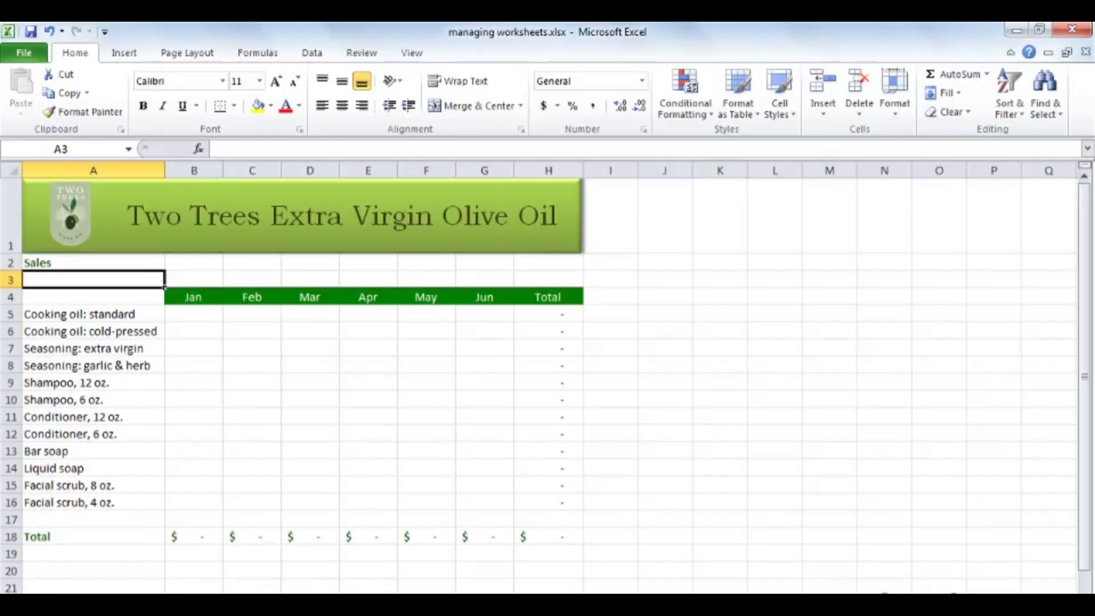
Insert a blank worksheet in the workbook, and delete the surplus blank worksheet.
click(280, 601)
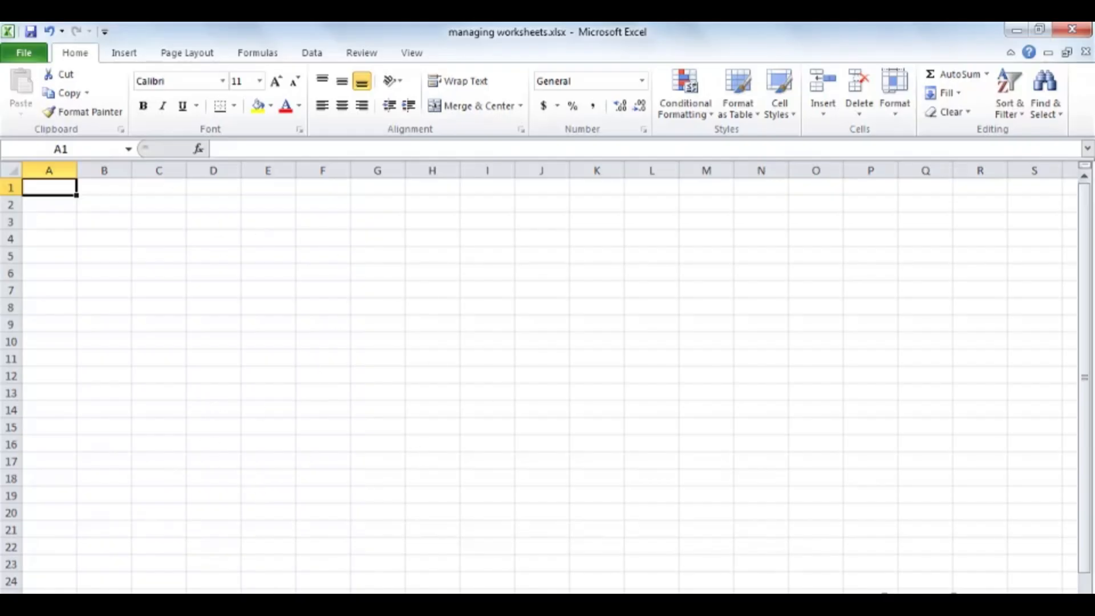
right_click(276, 612)
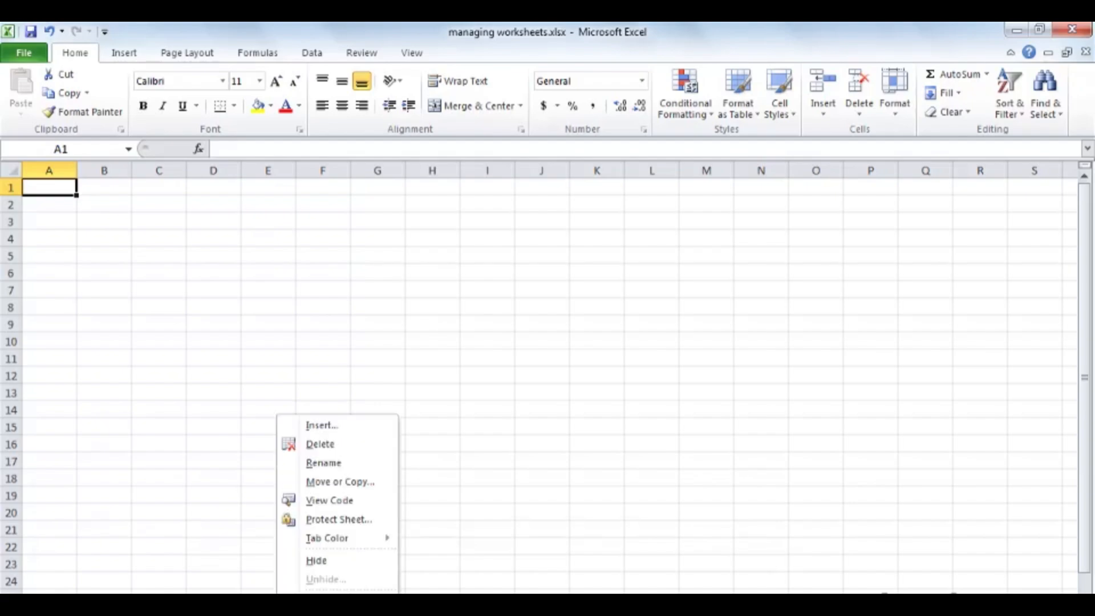
click(342, 445)
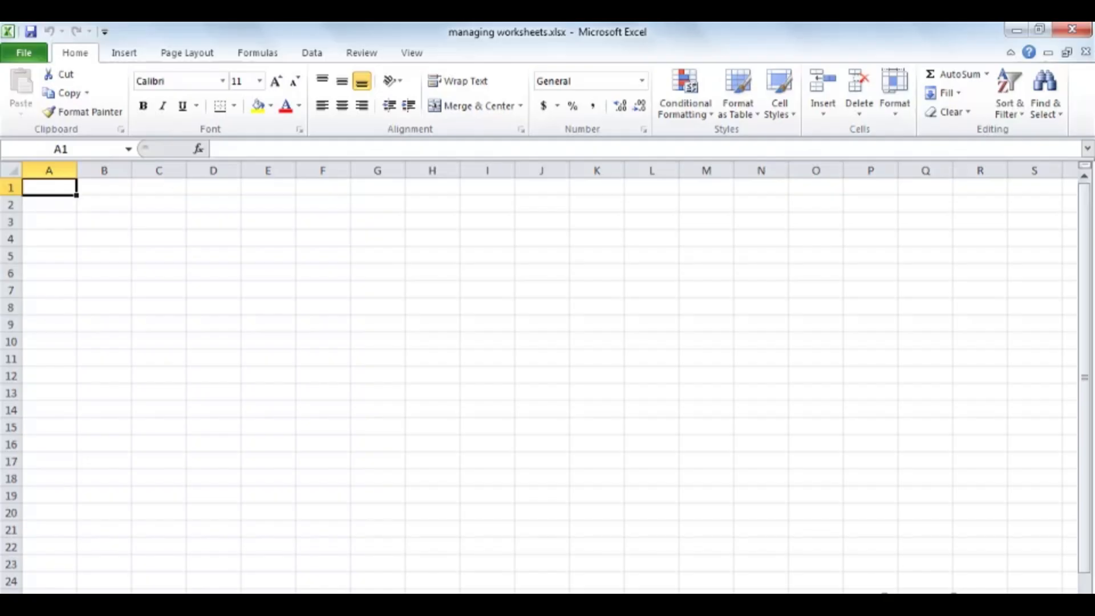
key(ctrl+Page_Up)
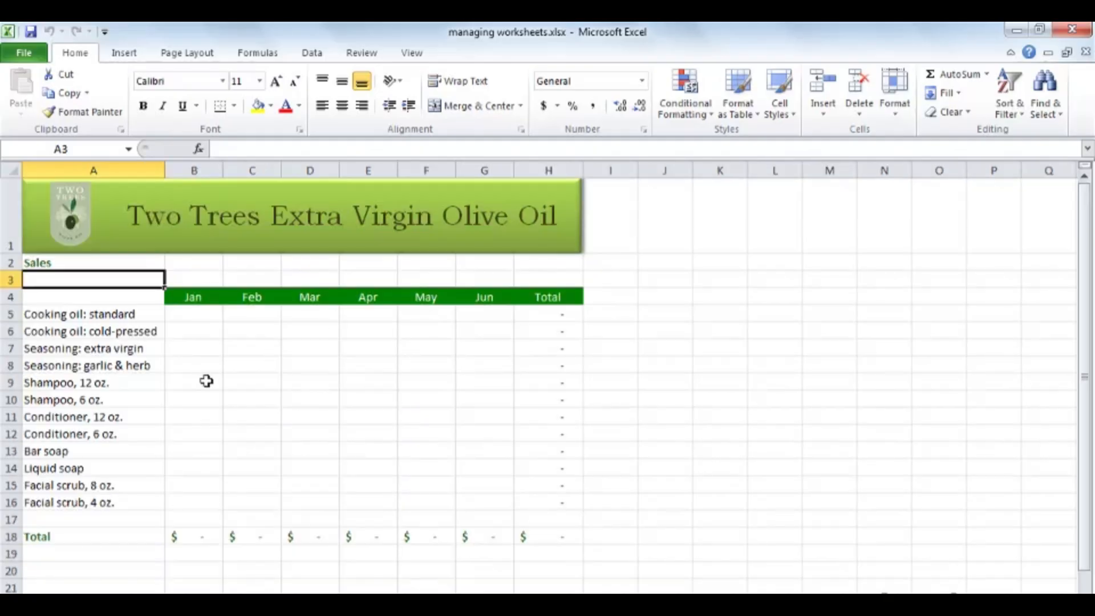
right_click(122, 610)
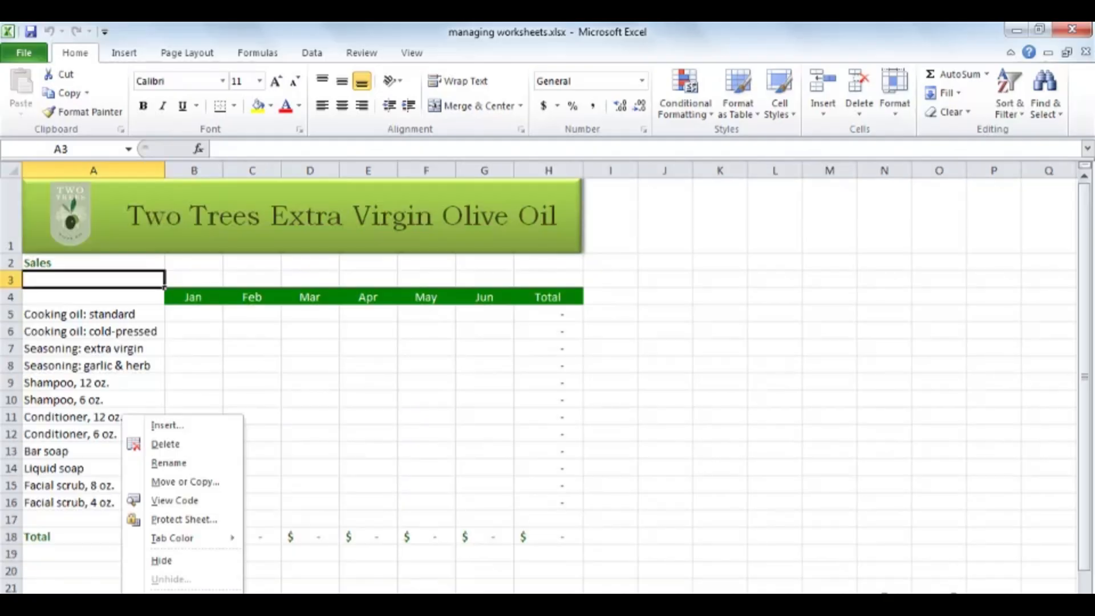
click(189, 446)
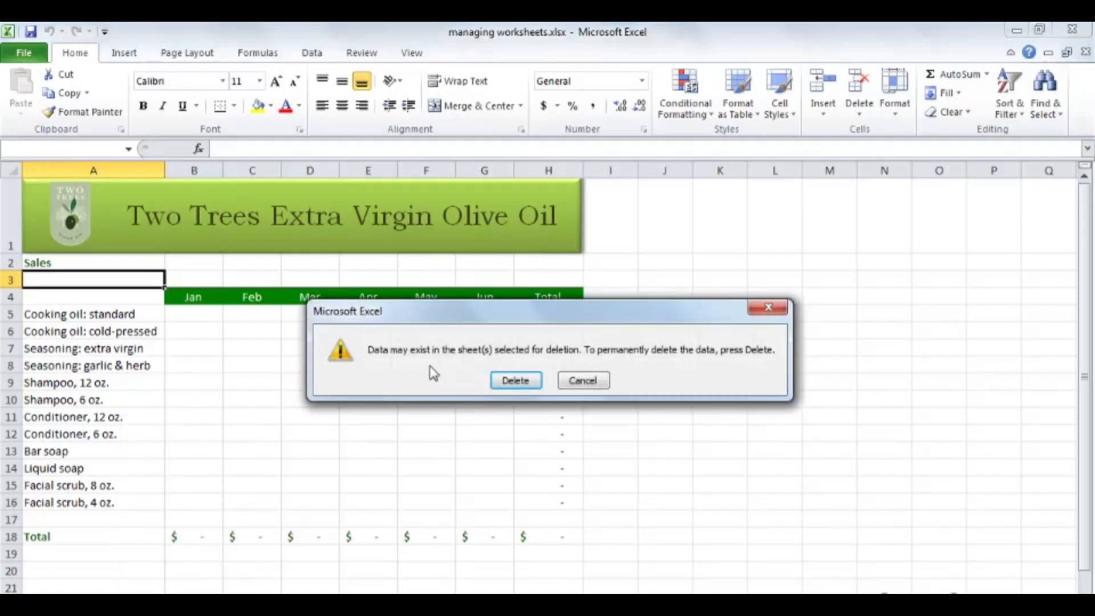
click(594, 381)
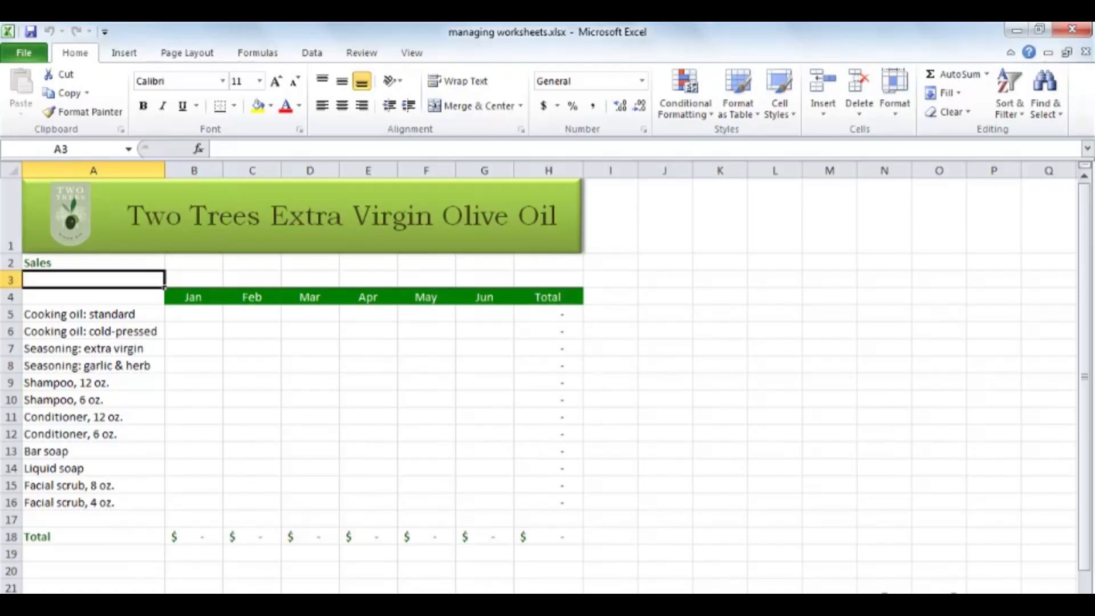
Copy the current sales worksheet into a new workbook, keeping the original in managing worksheets.xlsx.
right_click(125, 603)
click(197, 482)
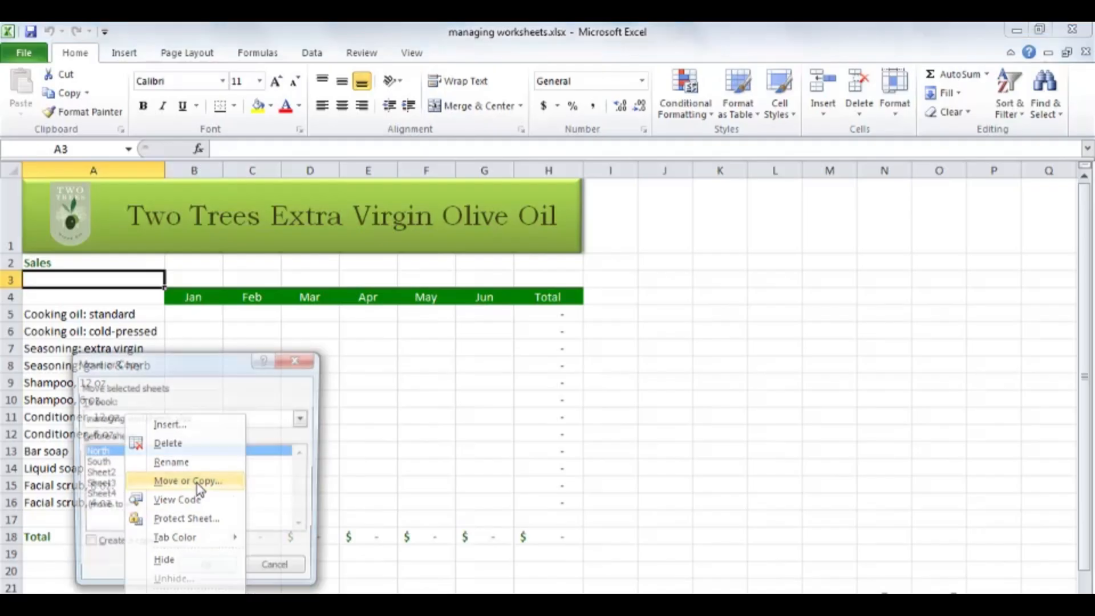
click(149, 547)
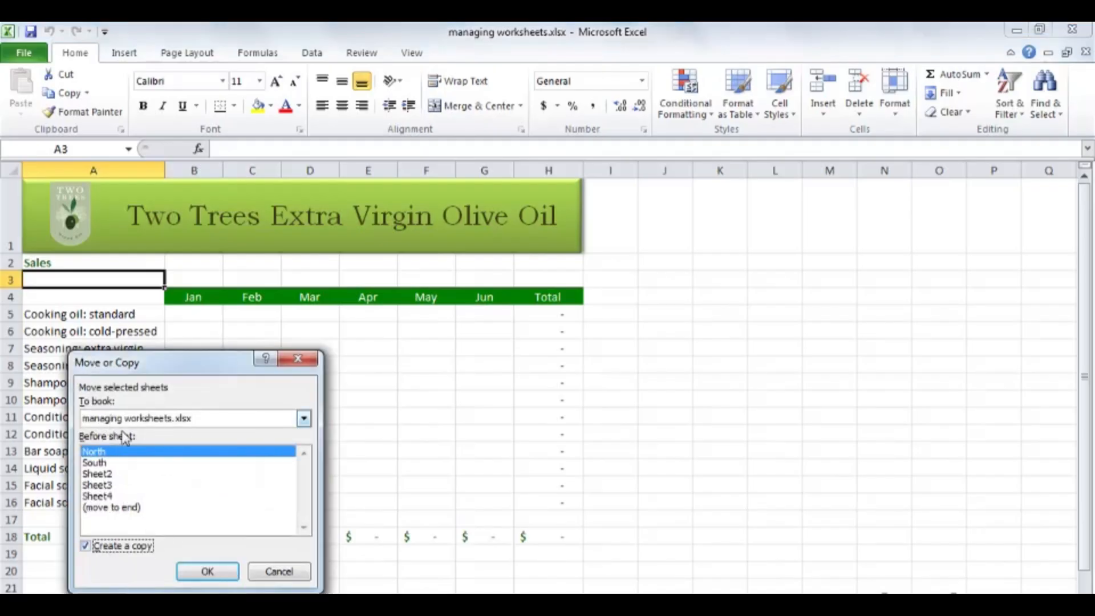
click(257, 422)
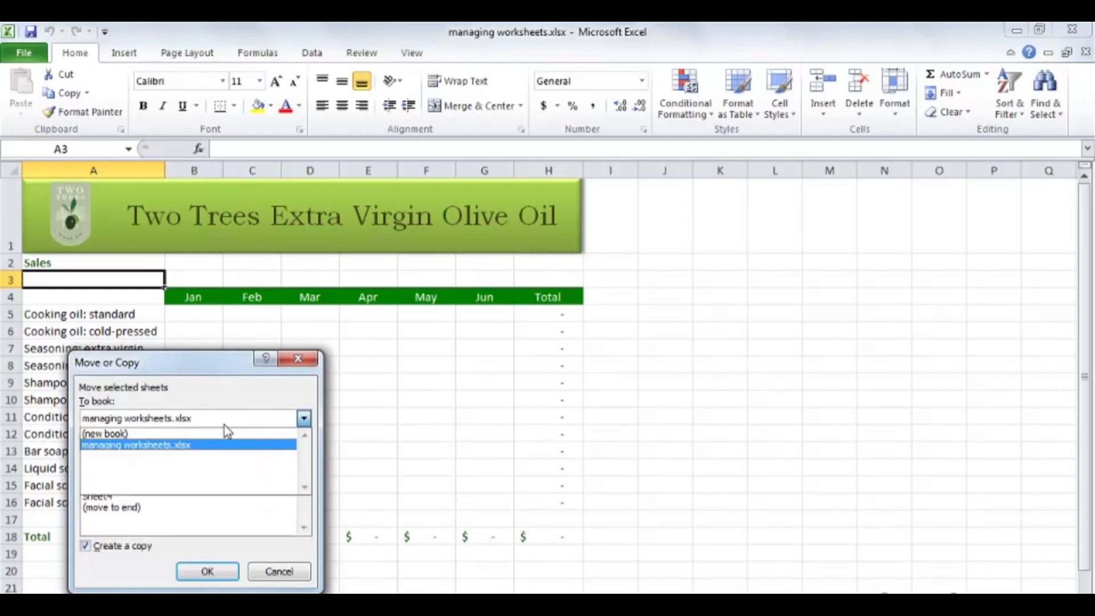
click(139, 435)
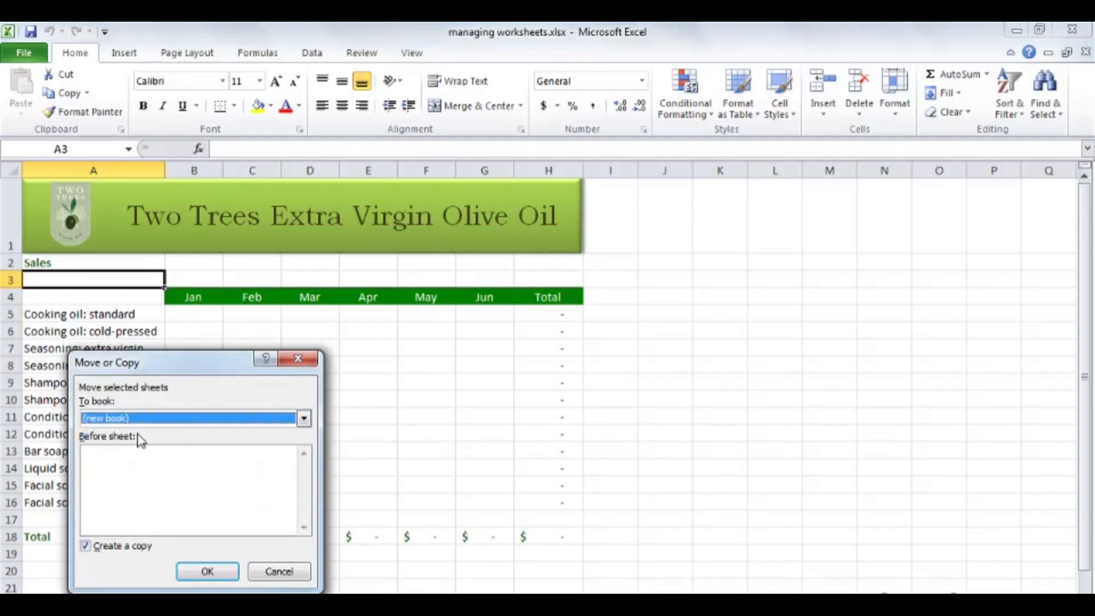
click(206, 570)
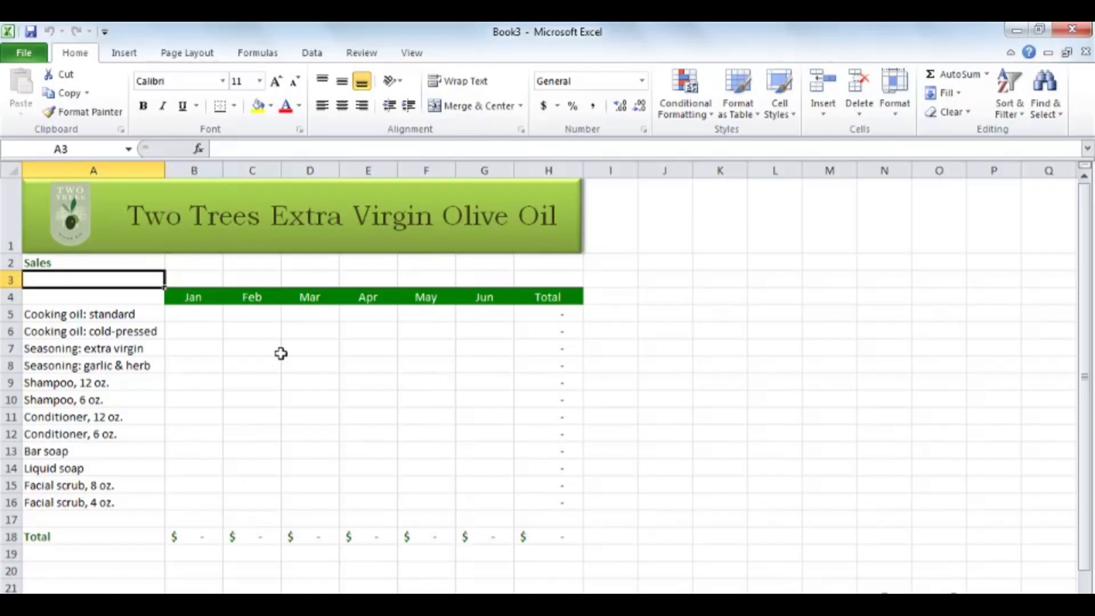
Switch back and forth between Book3 and managing worksheets.xlsx, ending in managing worksheets.xlsx.
click(412, 53)
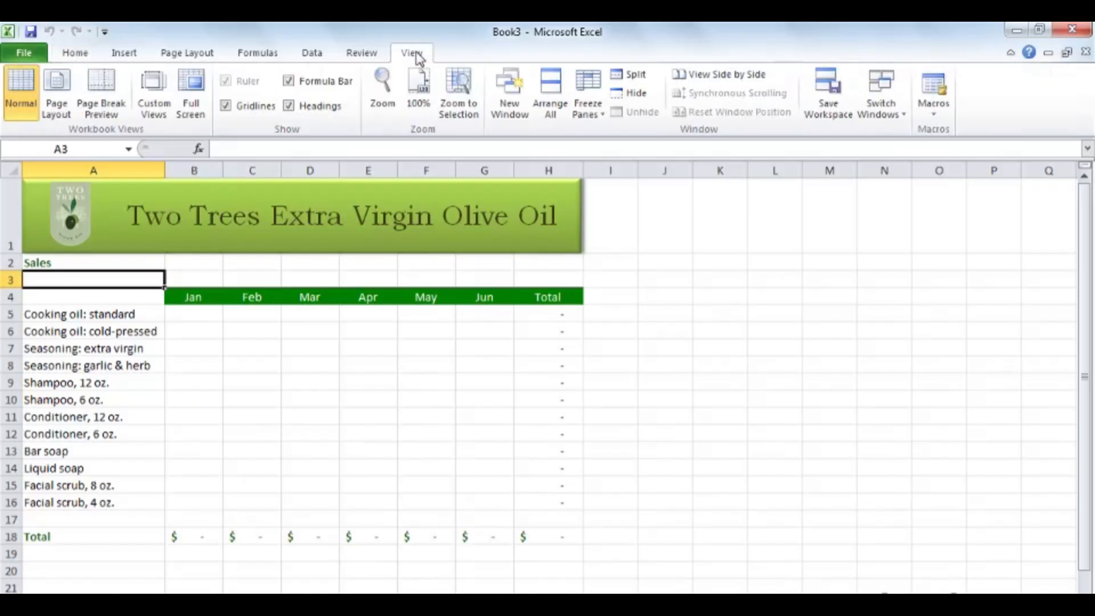
click(892, 114)
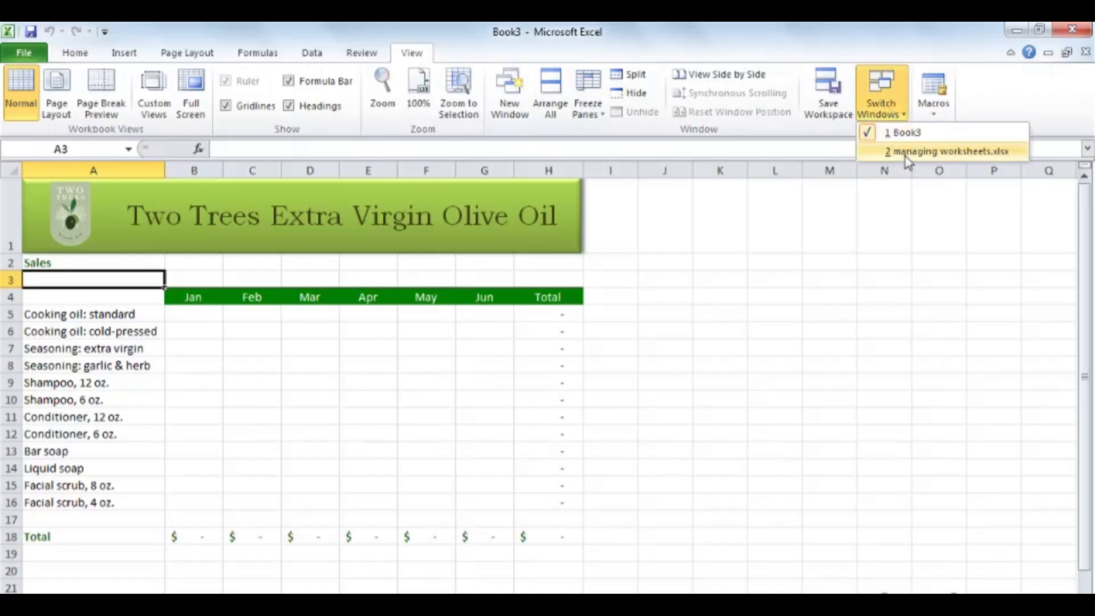
click(905, 153)
click(891, 111)
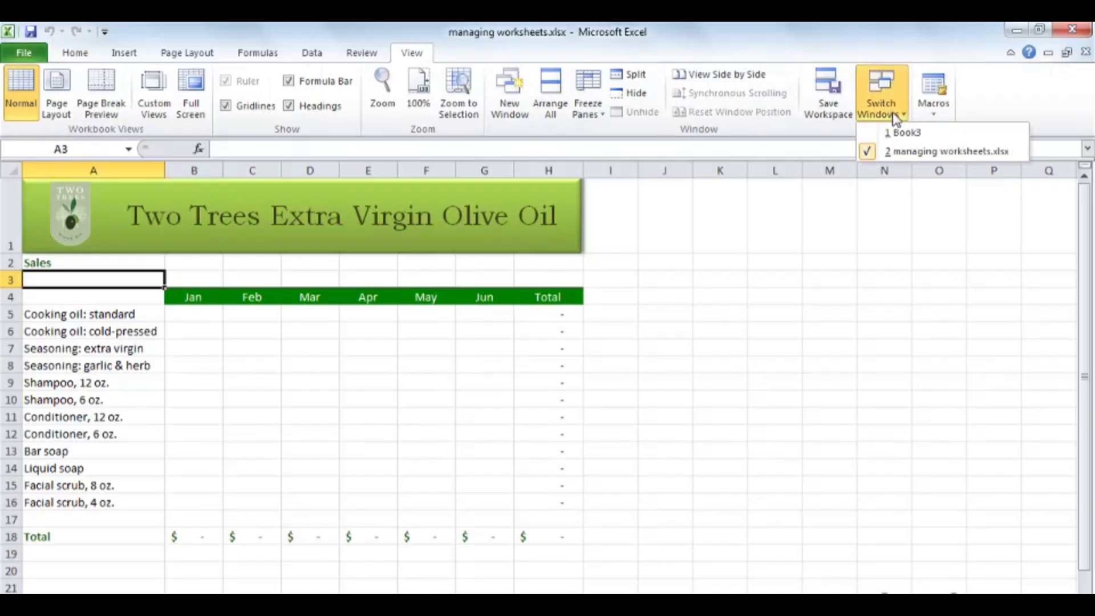
click(901, 131)
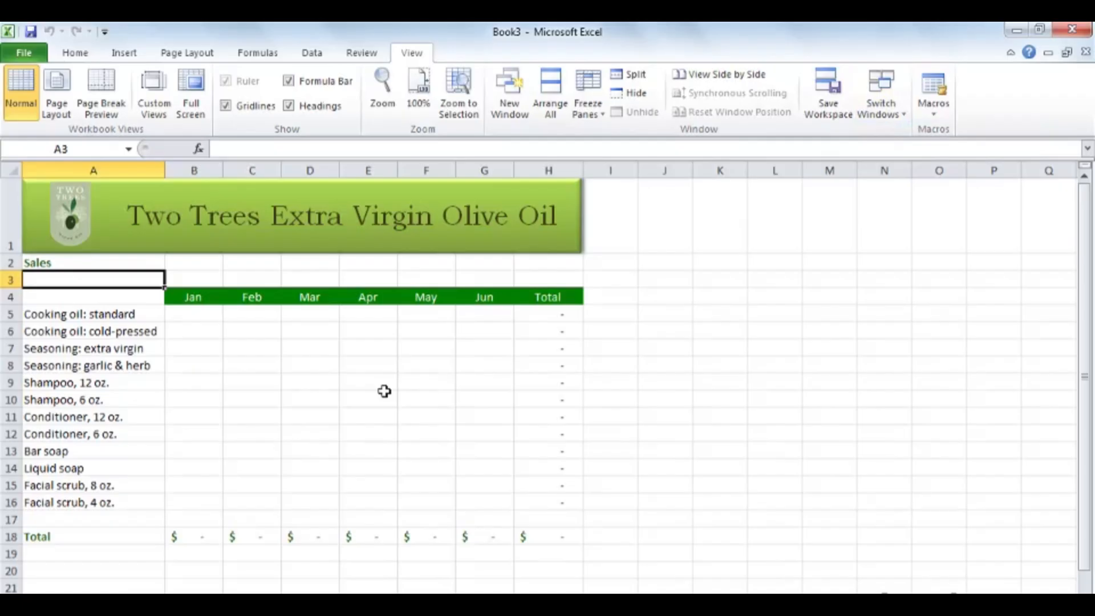
key(ctrl+F6)
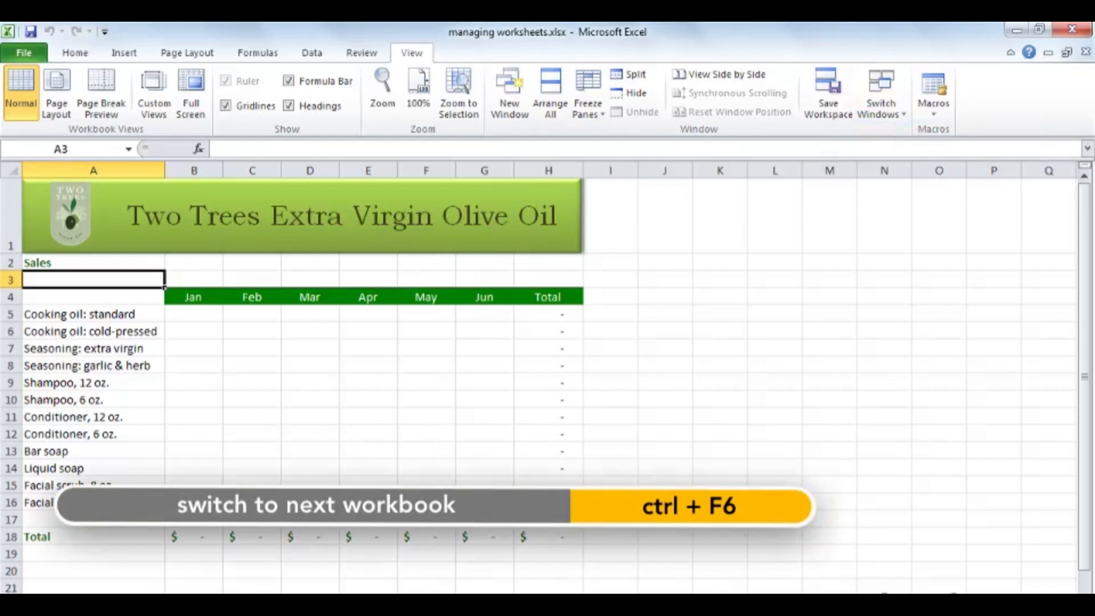
key(ctrl+F6)
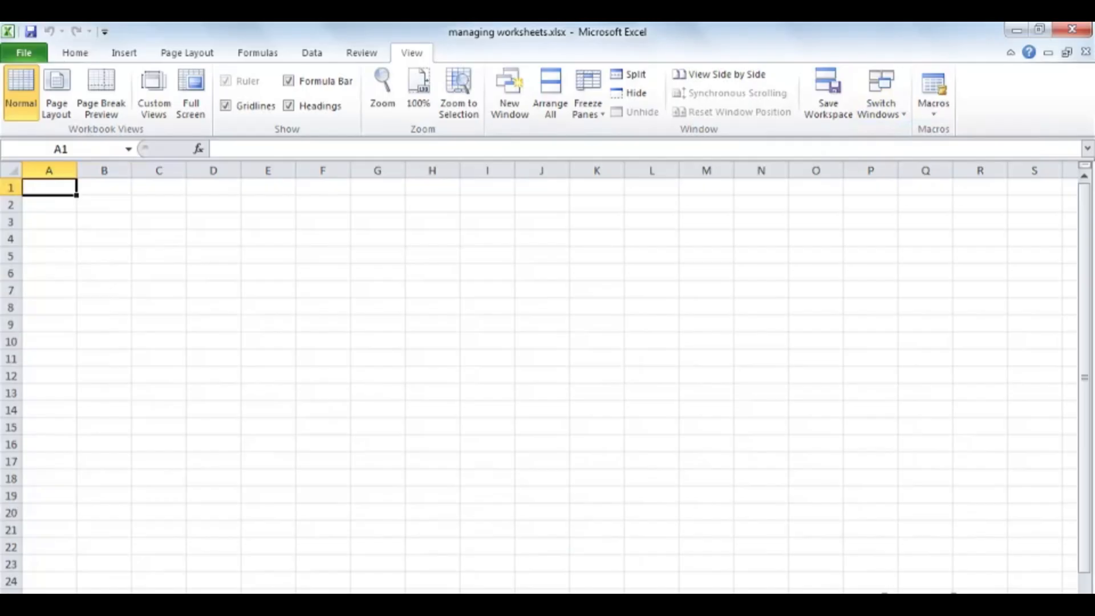
Group the adjacent blank worksheets, and replace that selection with a group of the North and South worksheets.
key(ctrl+shift+Page_Down)
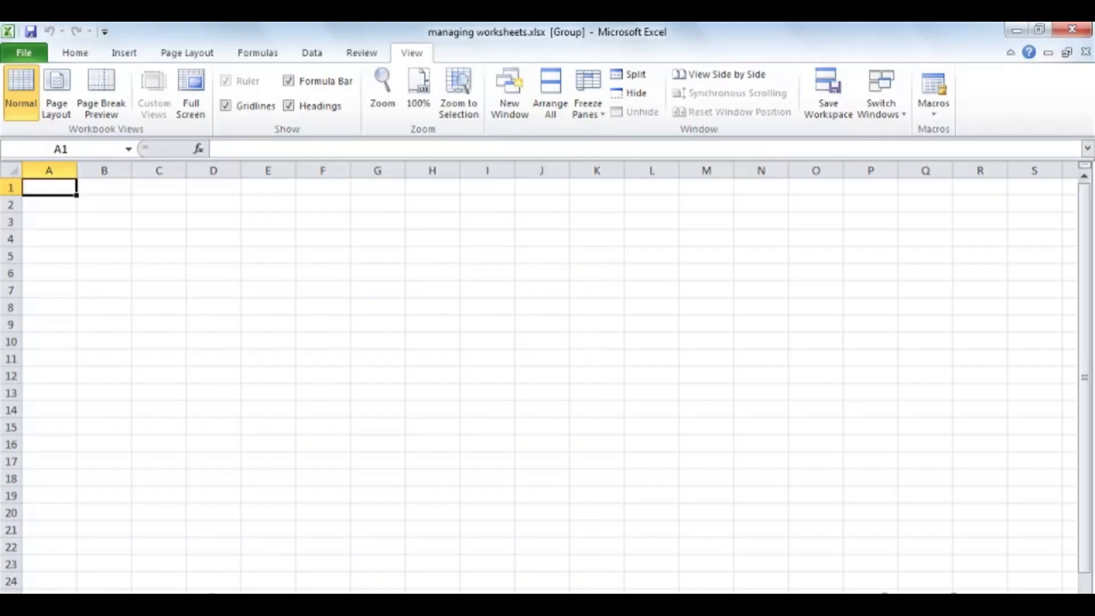
click(86, 599)
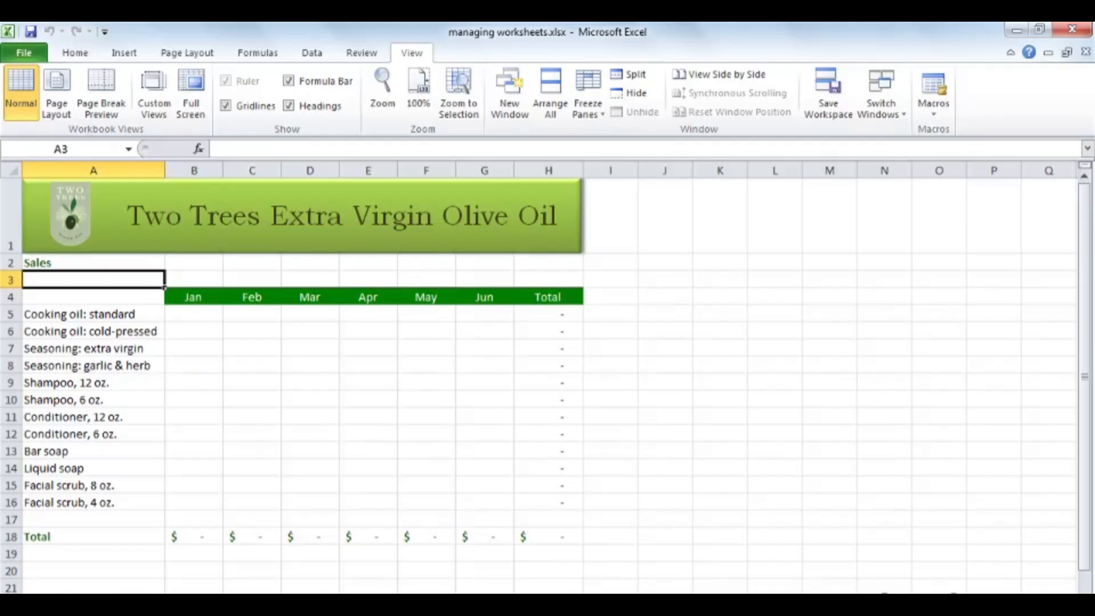
key(ctrl+shift+Page_Down)
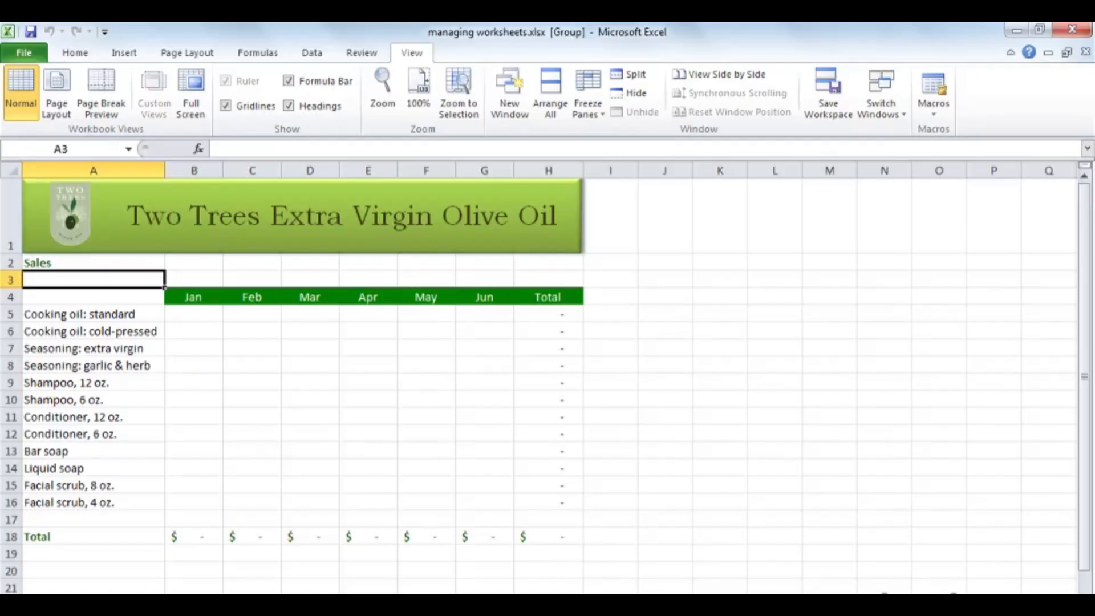
Change the heading in cell A2 of the grouped North and South worksheets to "Sales to Supermarkets".
click(61, 263)
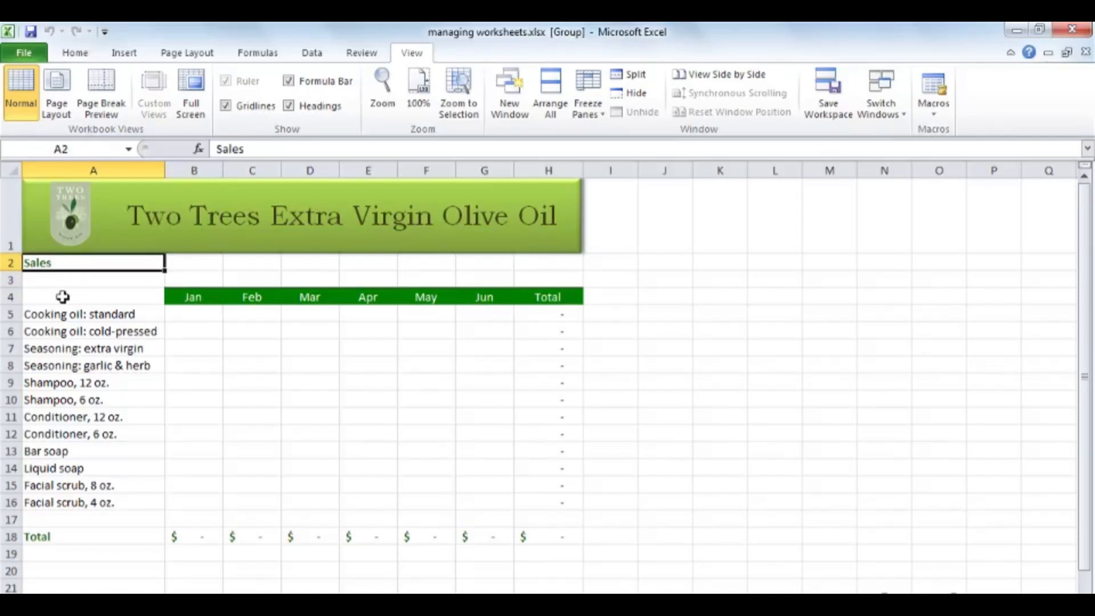
text(S)
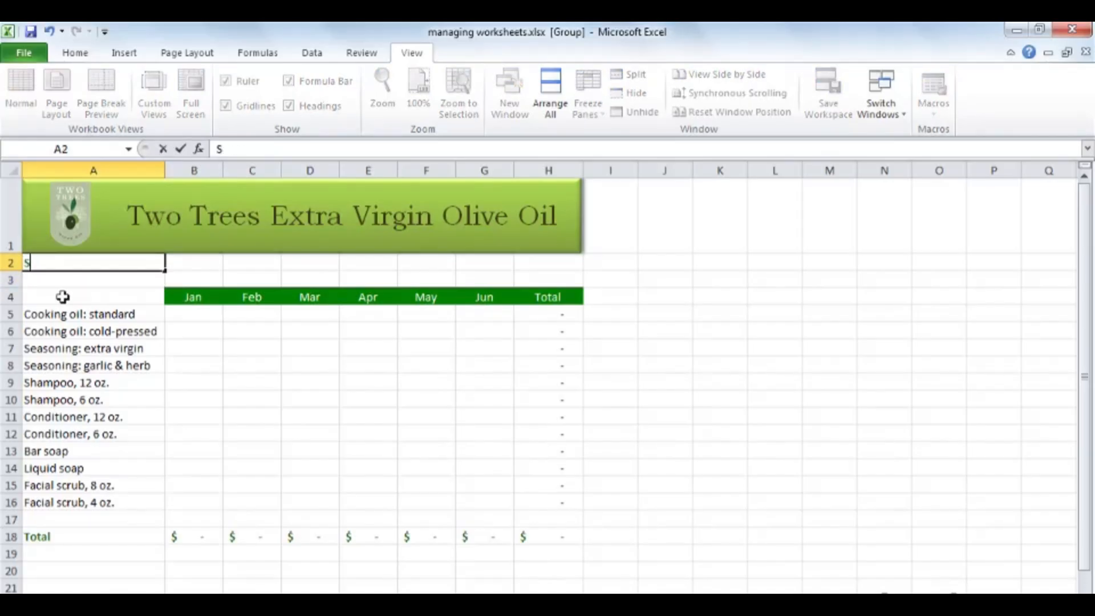
text(ales to Sup)
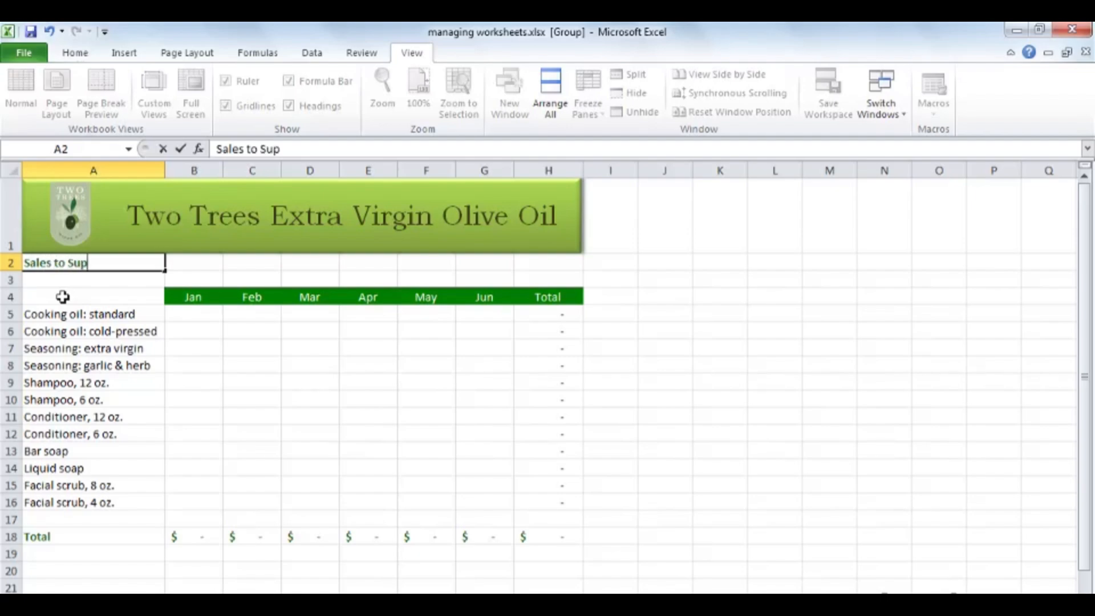
text(ermarkets)
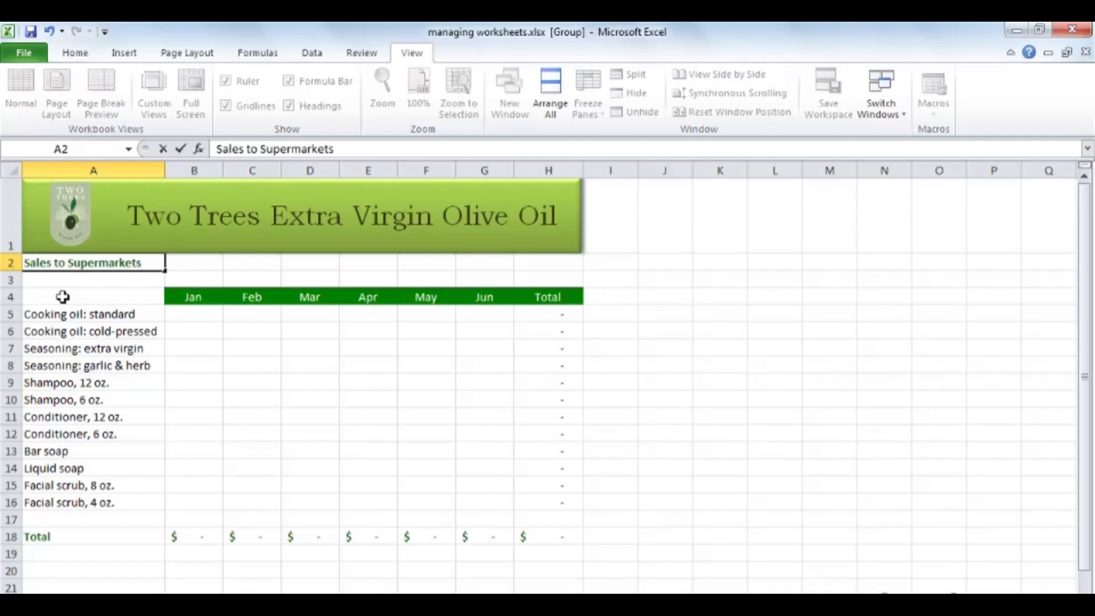
key(Return)
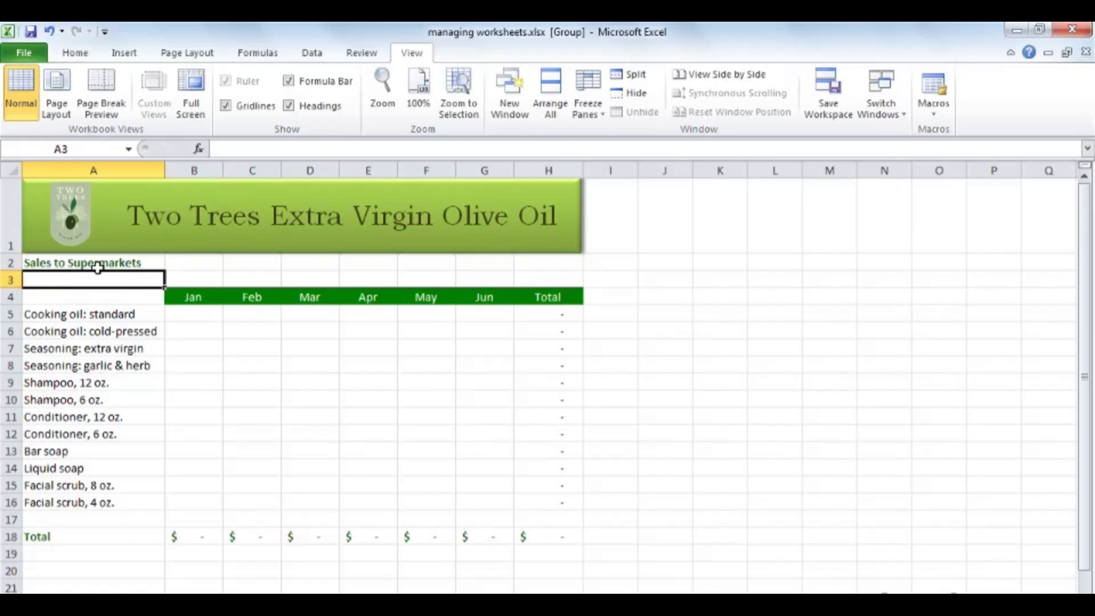
Ungroup the North and South worksheets, and view the sales worksheet before returning to the blank one.
key(ctrl+Page_Down)
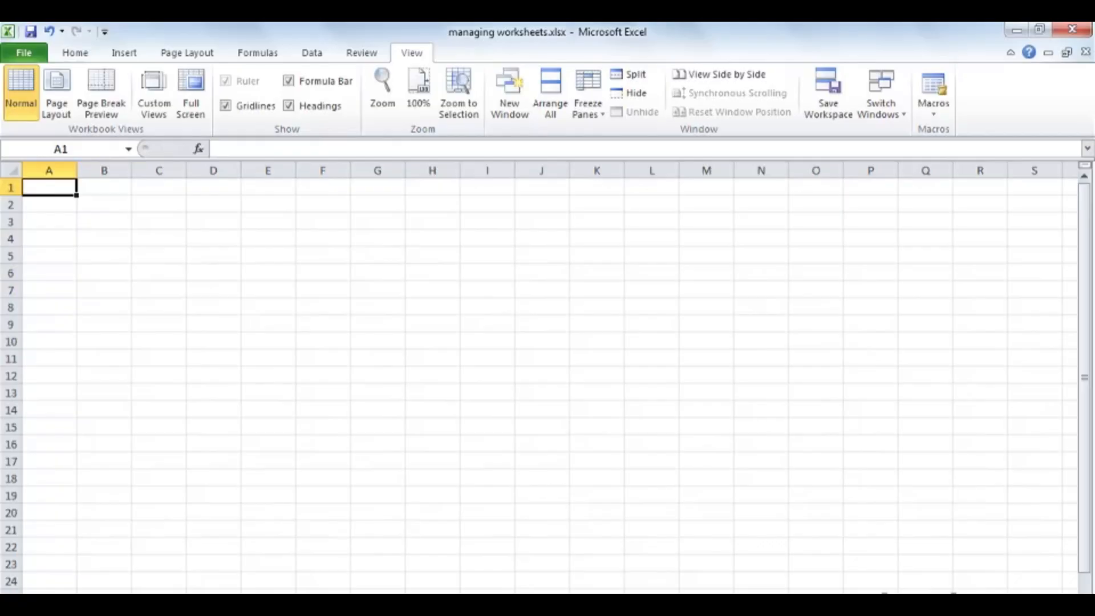
key(ctrl+Page_Up)
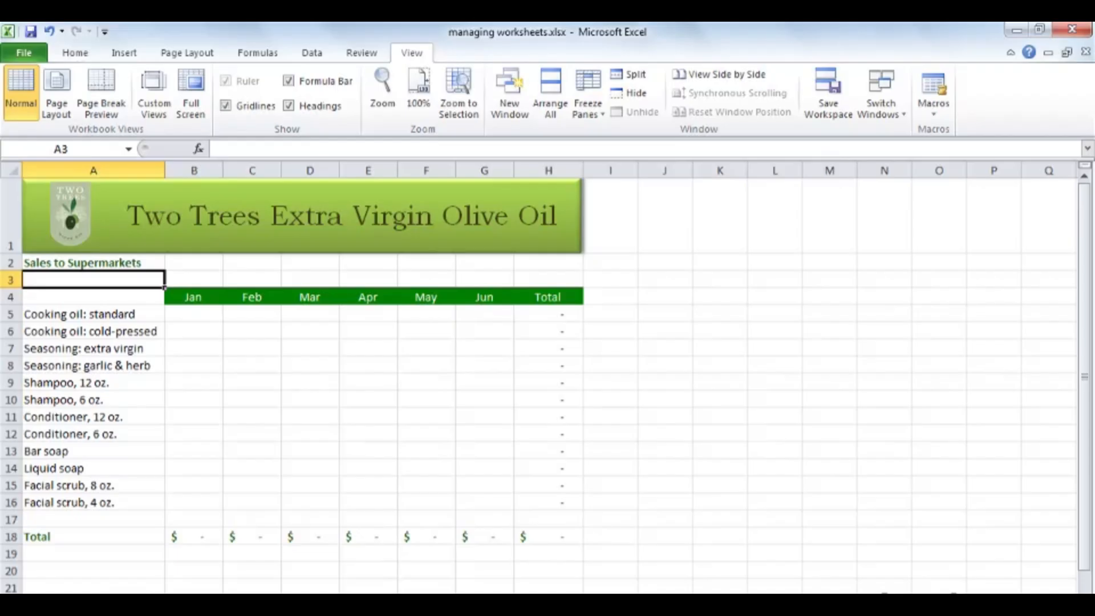
key(ctrl+Page_Down)
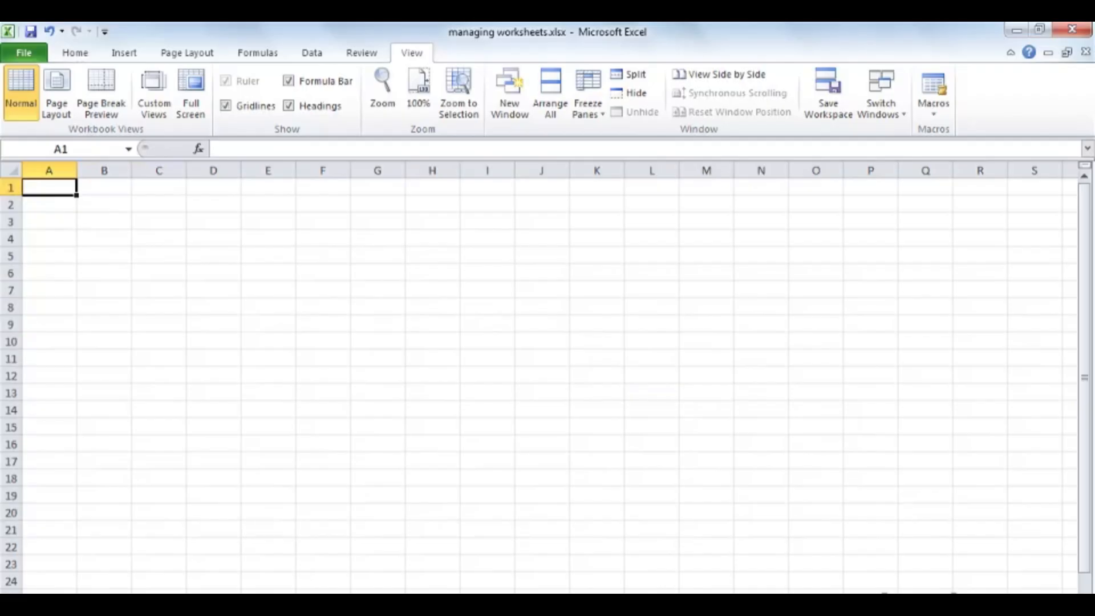
Group the adjacent blank worksheets and ungroup them, and do the same with all worksheets in the workbook.
key(ctrl+shift+Page_Down)
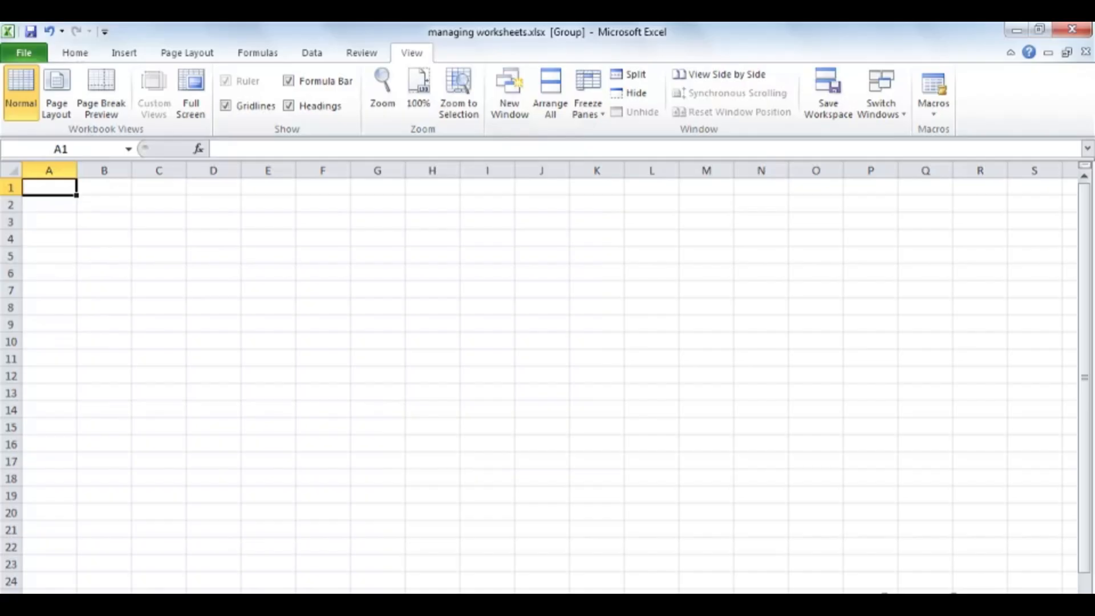
click(114, 600)
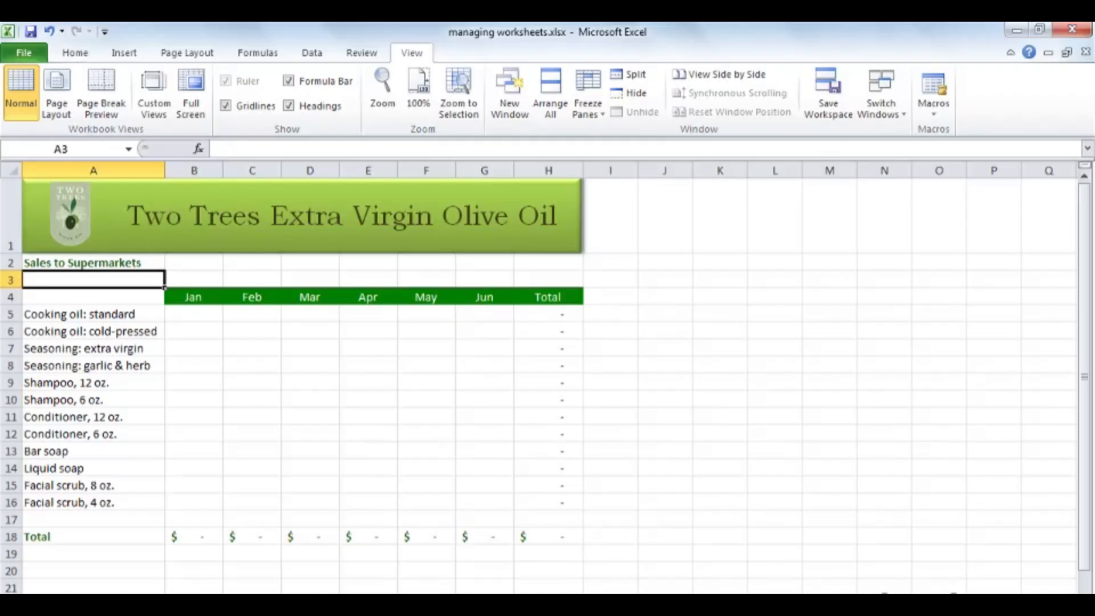
right_click(182, 602)
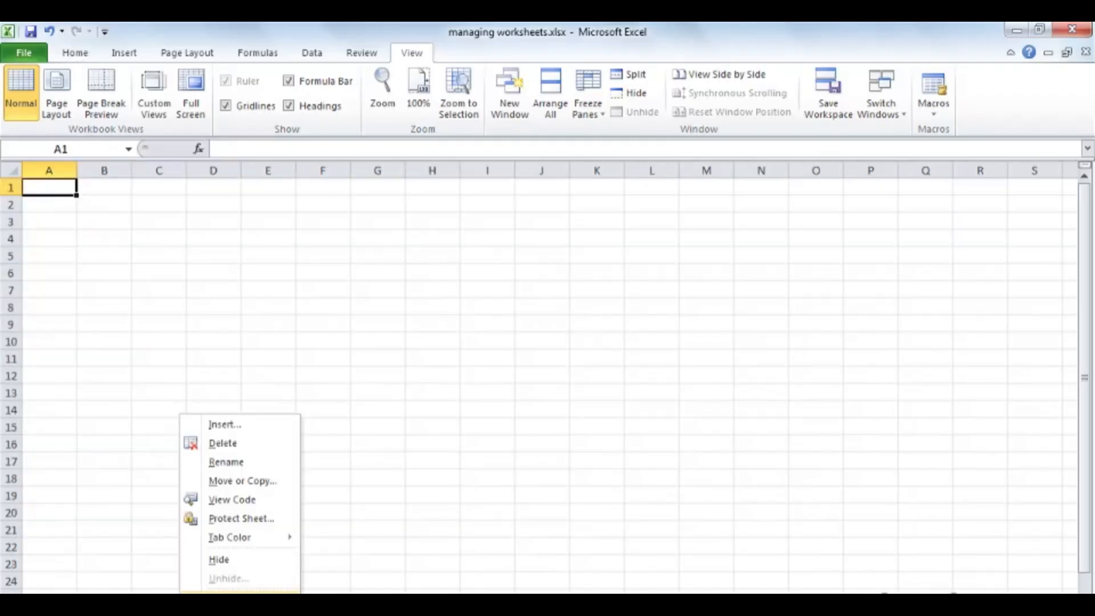
click(239, 597)
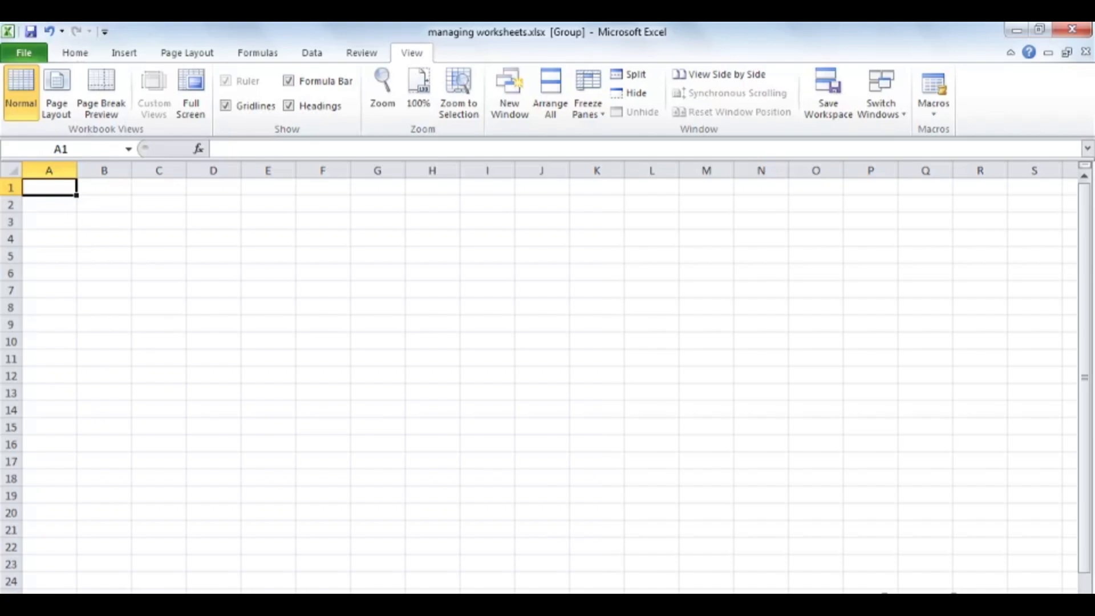
click(200, 598)
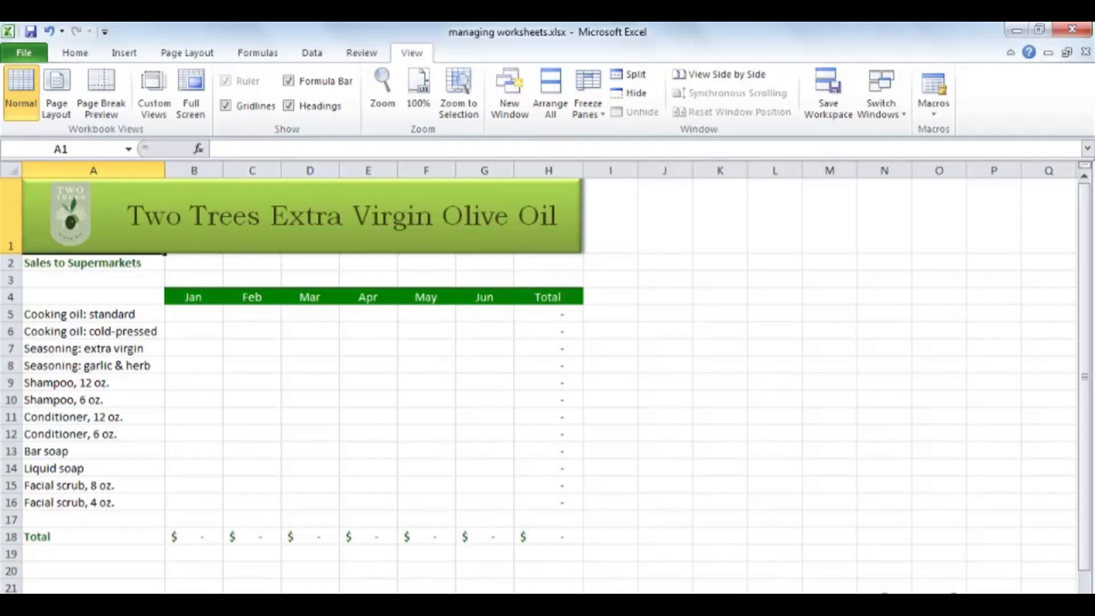
Group the adjacent blank worksheets and delete them from the workbook.
key(ctrl+Page_Down)
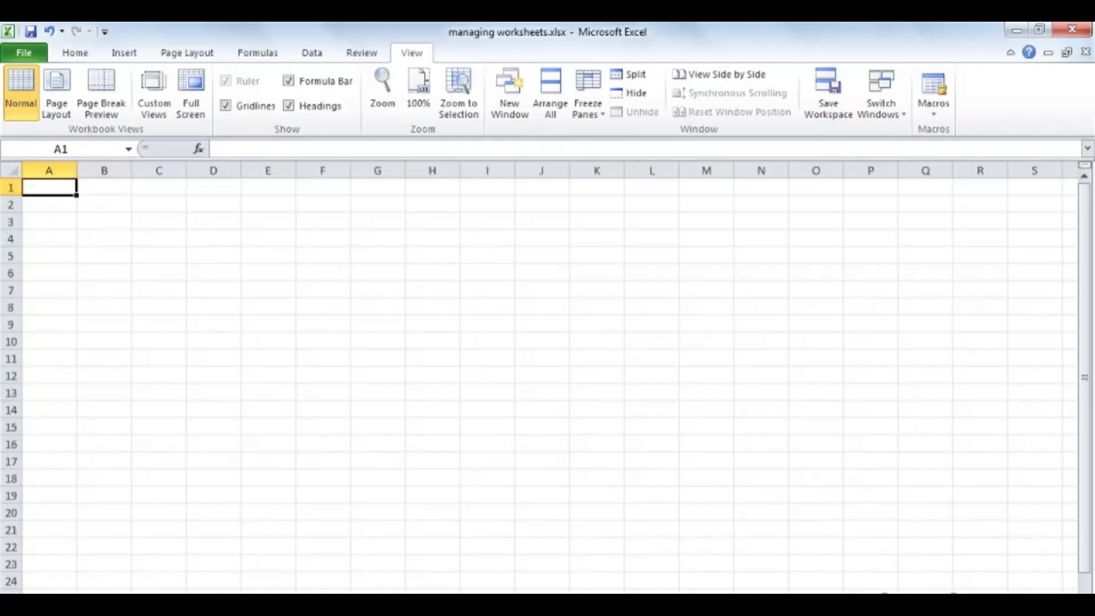
key(ctrl+shift+Page_Down)
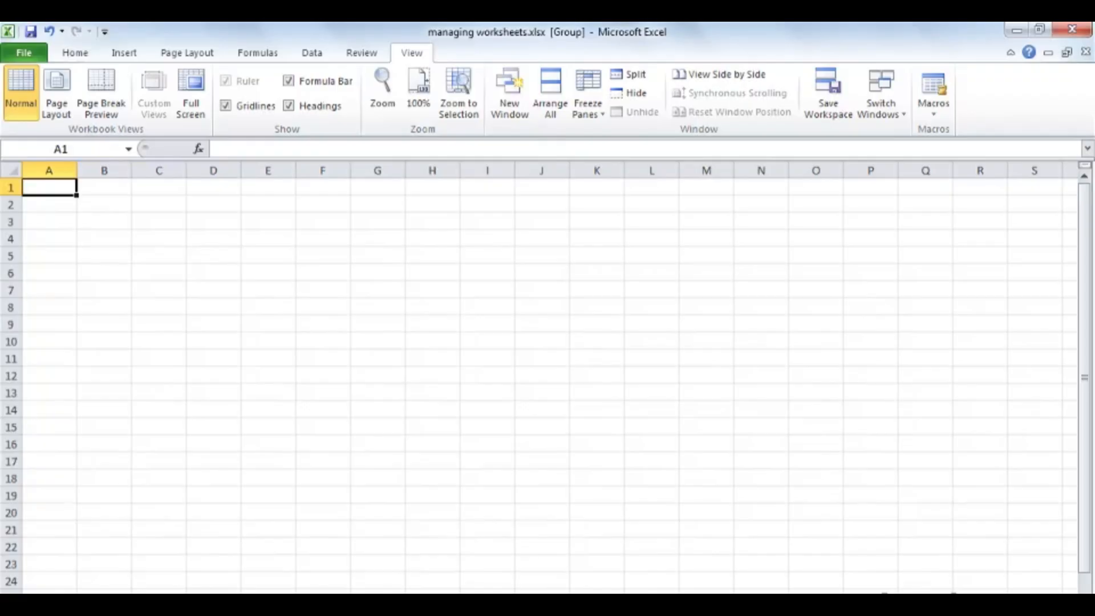
right_click(283, 610)
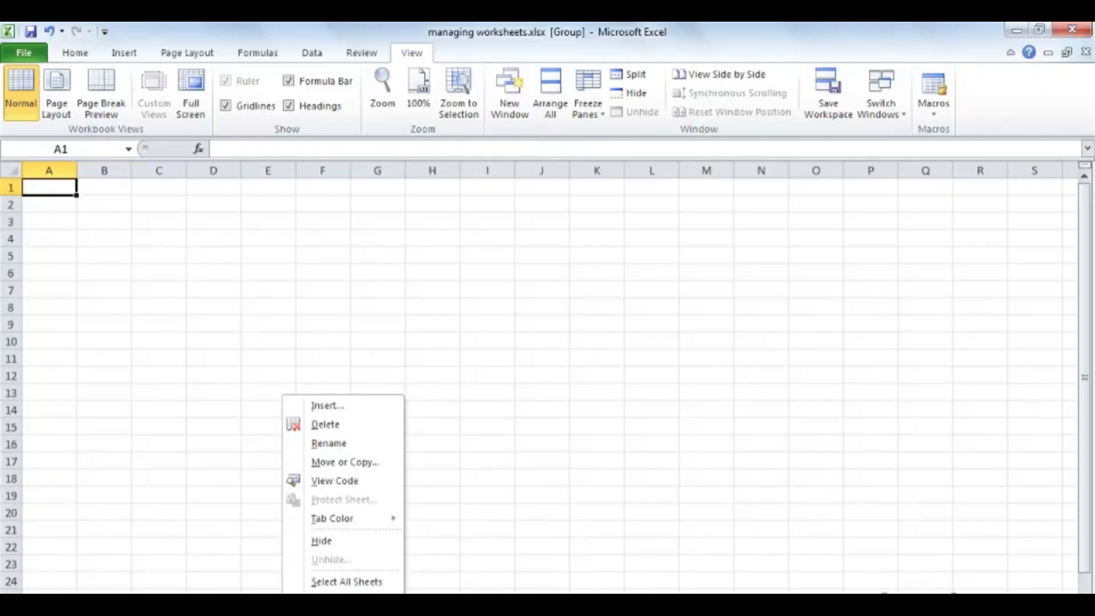
click(340, 419)
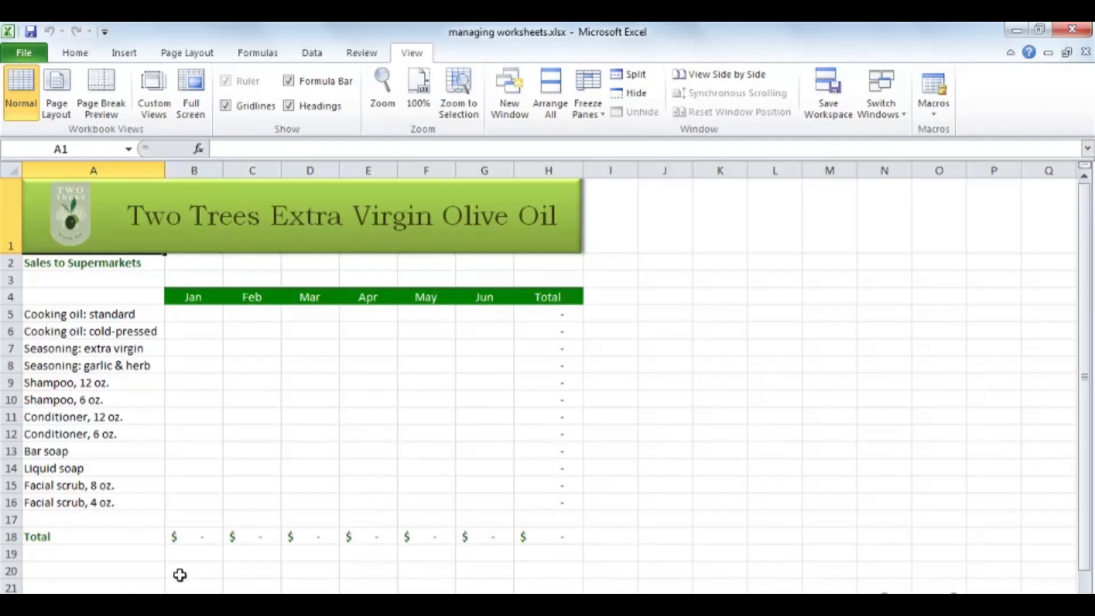
Try to delete the sales worksheet, and cancel the deletion.
right_click(148, 592)
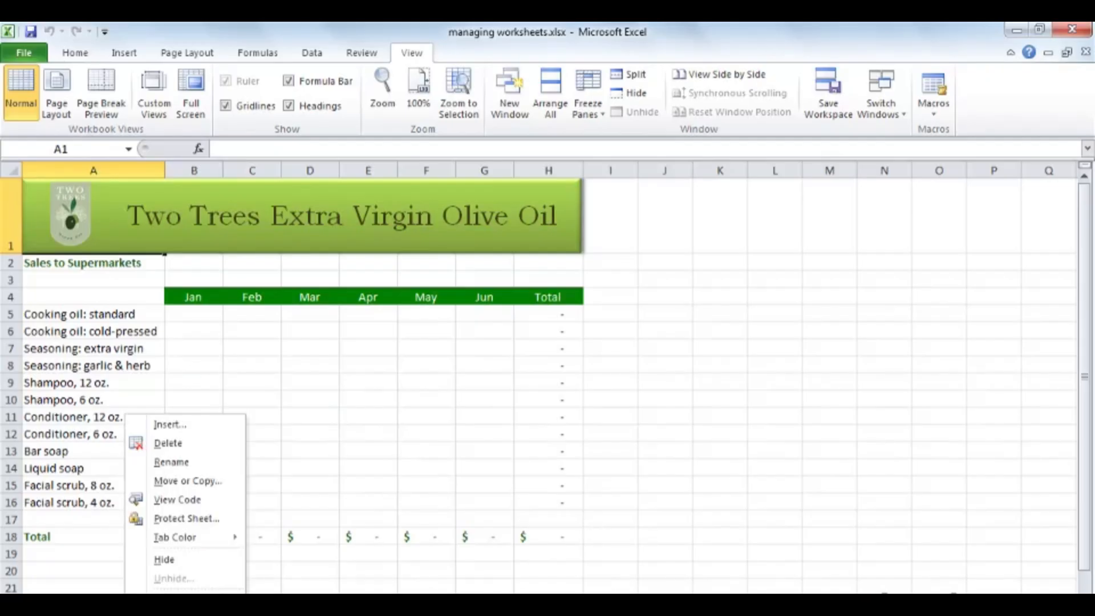
click(186, 447)
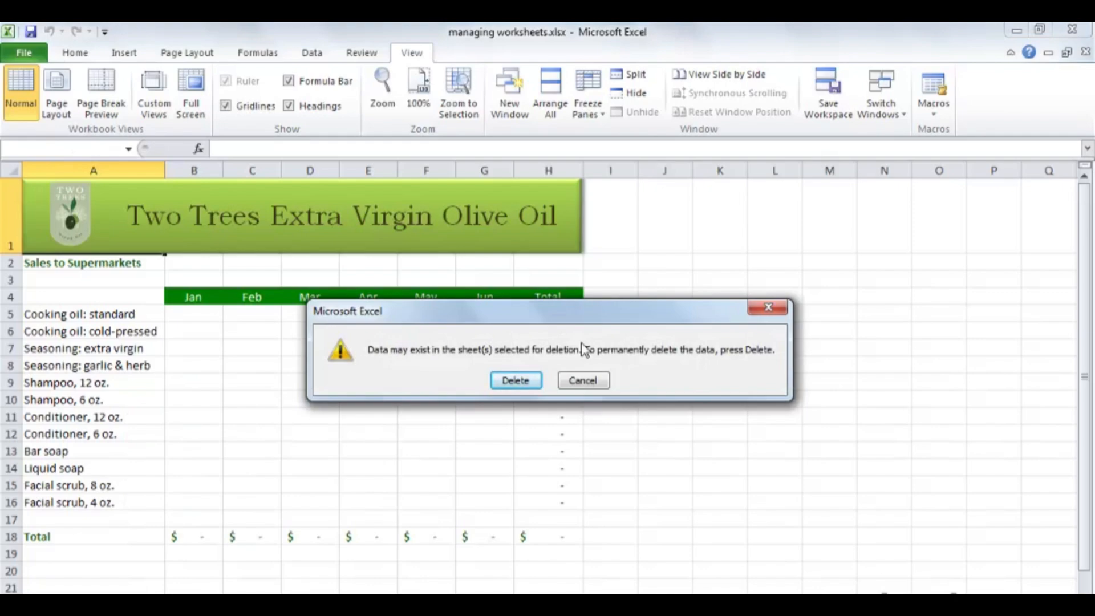
click(583, 381)
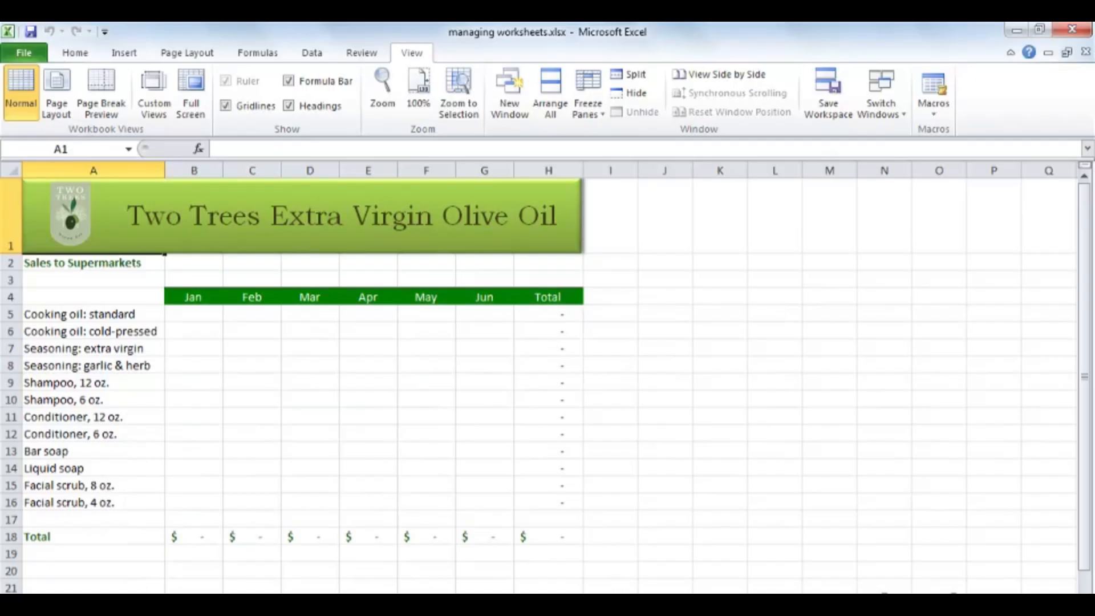